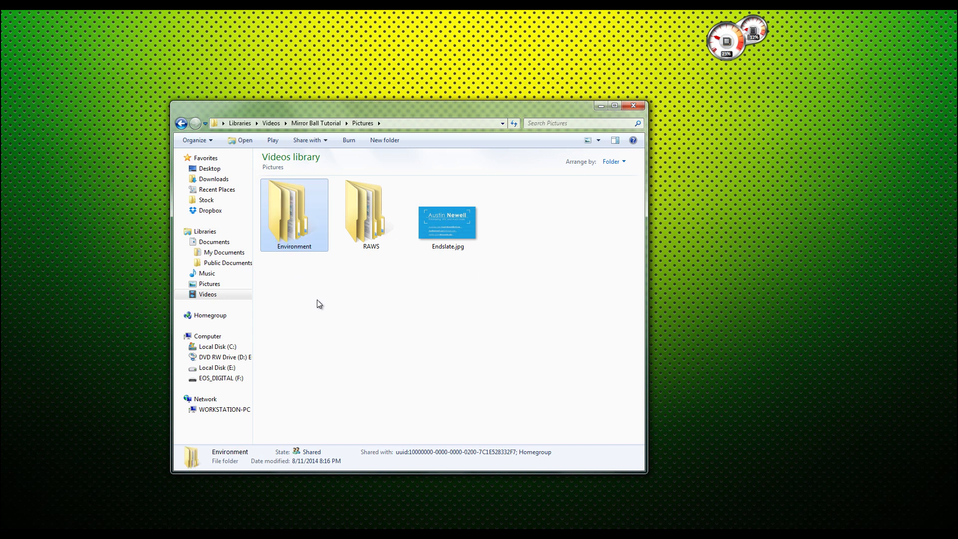
Open IMG_0552.CR2 from the Raw folder inside the Environment folder.
double_click(315, 247)
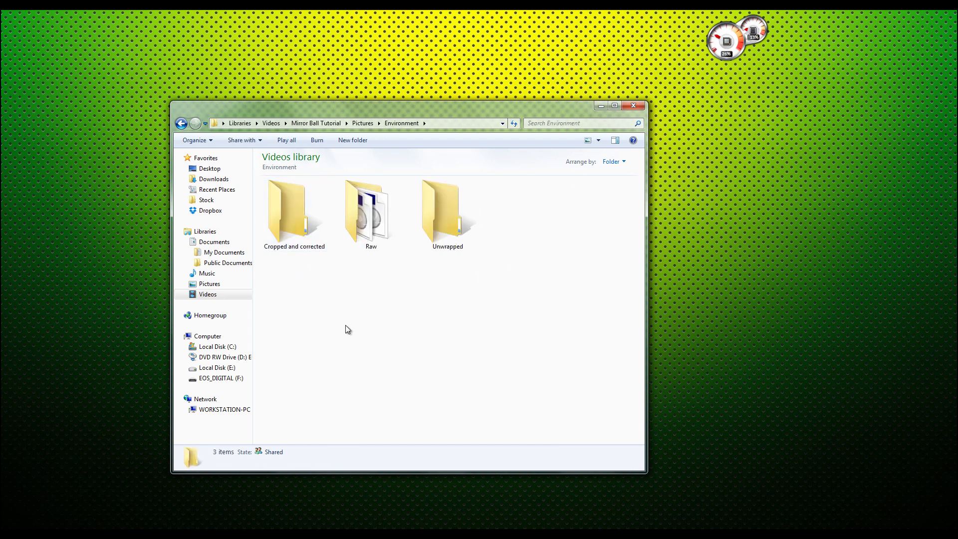
left_click(375, 208)
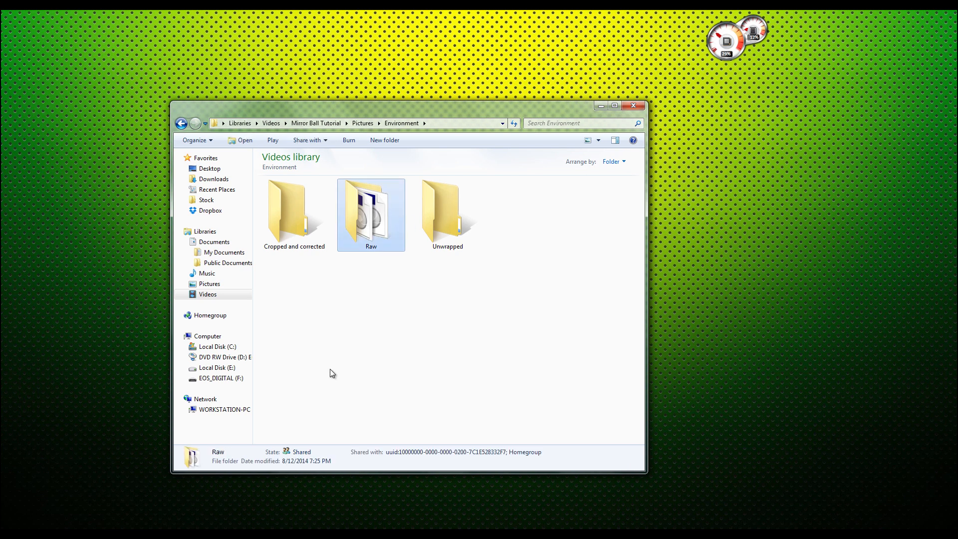
left_click(287, 216)
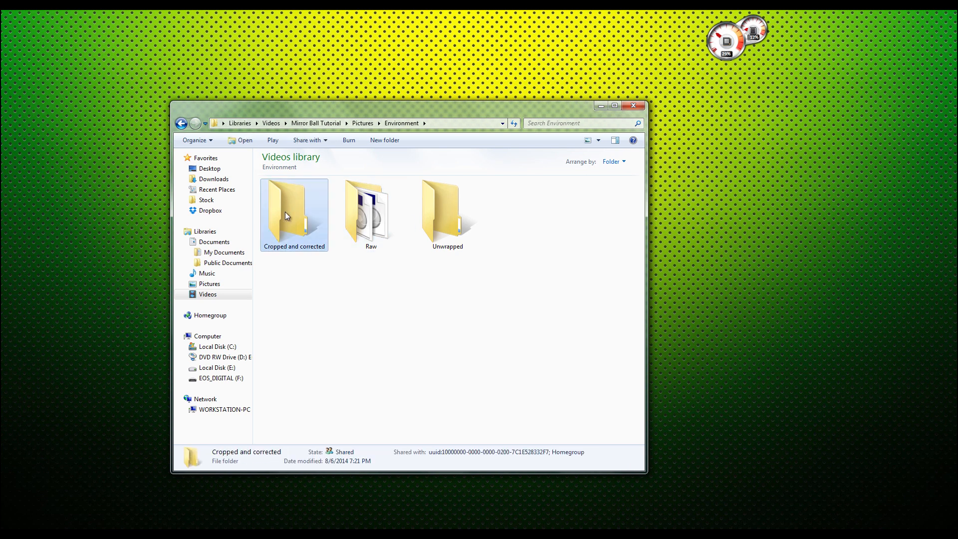
left_click(337, 298)
left_click(438, 244)
left_click(409, 313)
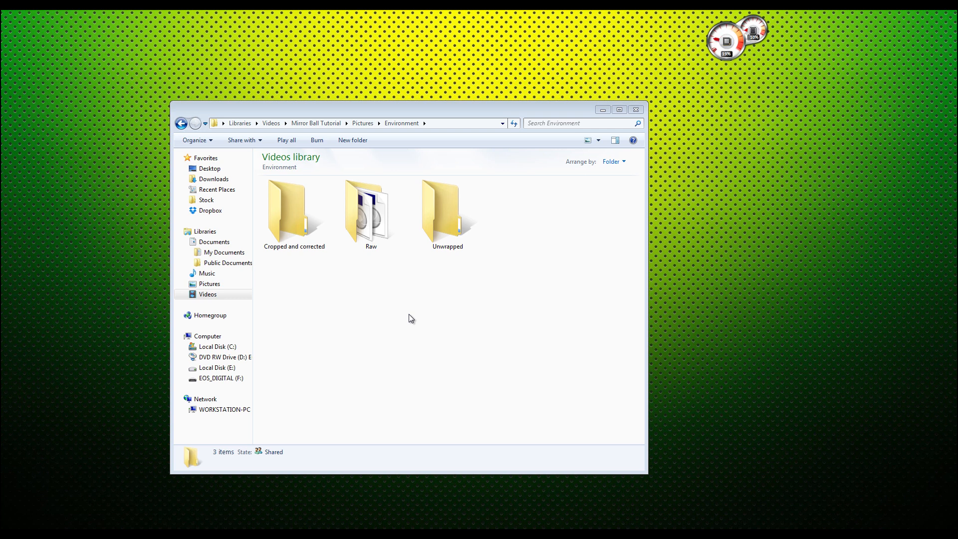
double_click(371, 215)
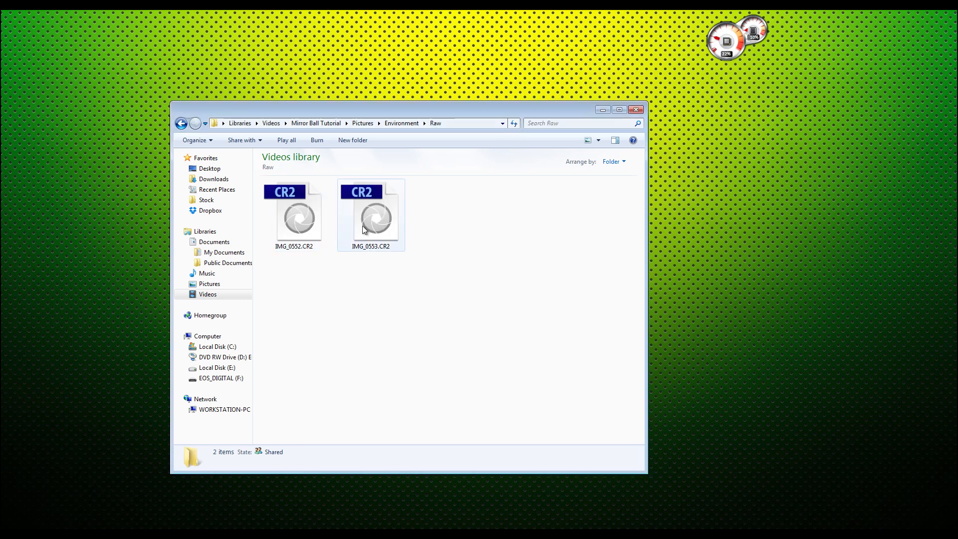
left_click(310, 209)
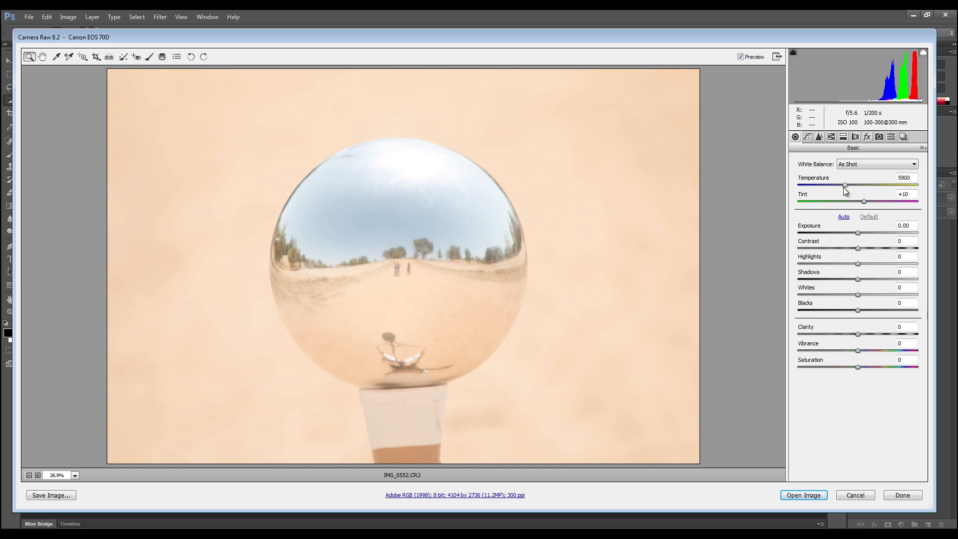
Adjust the raw photo: temperature 5750, exposure -0.75, contrast +13, highlights -25, shadows +8, whites -32, blacks +33, clarity +37.
left_click_drag(845, 185, 842, 185)
mouse_move(858, 233)
left_mouse_down()
mouse_move(848, 233)
mouse_move(865, 247)
left_mouse_up()
left_click_drag(858, 263, 843, 264)
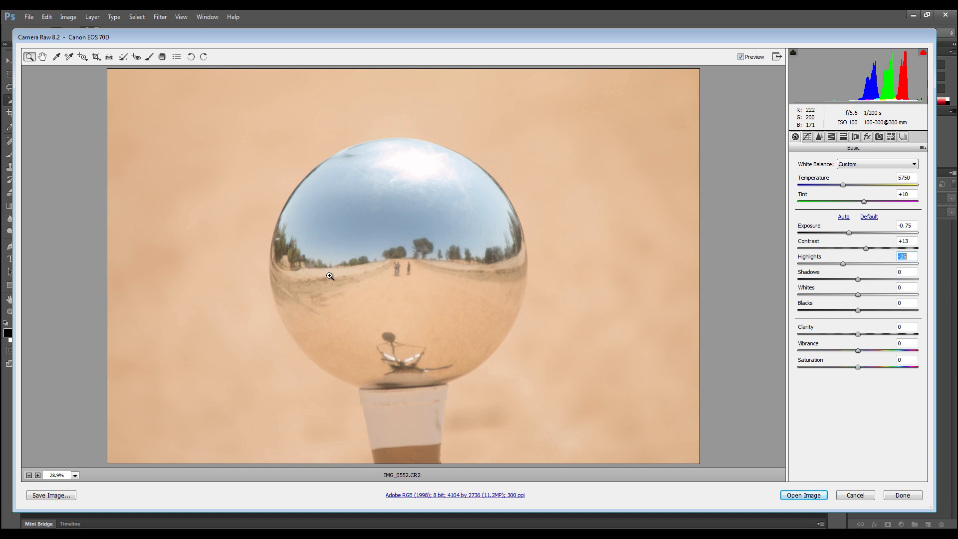
left_click_drag(858, 279, 880, 333)
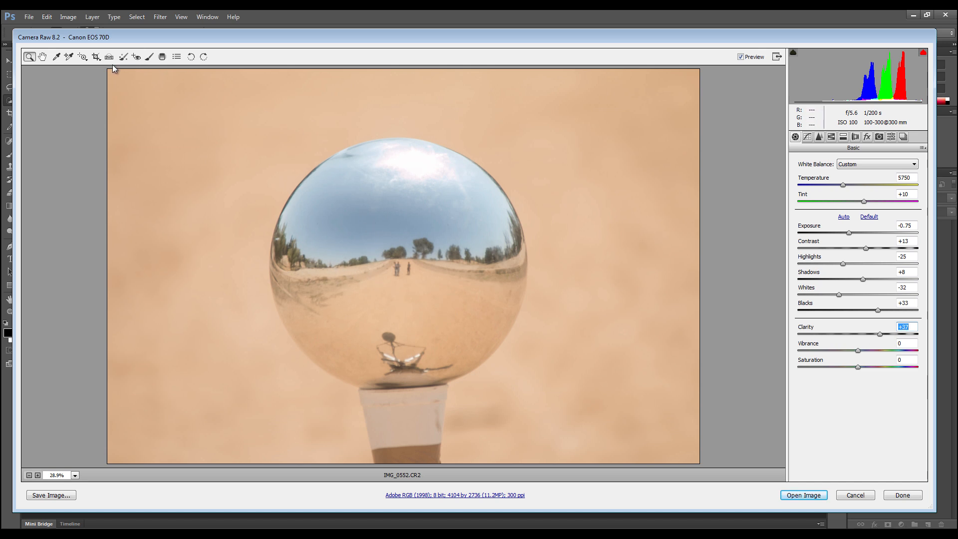
Crop the photo tightly around the mirror ball to about 1781 by 1723 pixels and open it in Photoshop.
left_click(96, 57)
left_click_drag(226, 112, 526, 388)
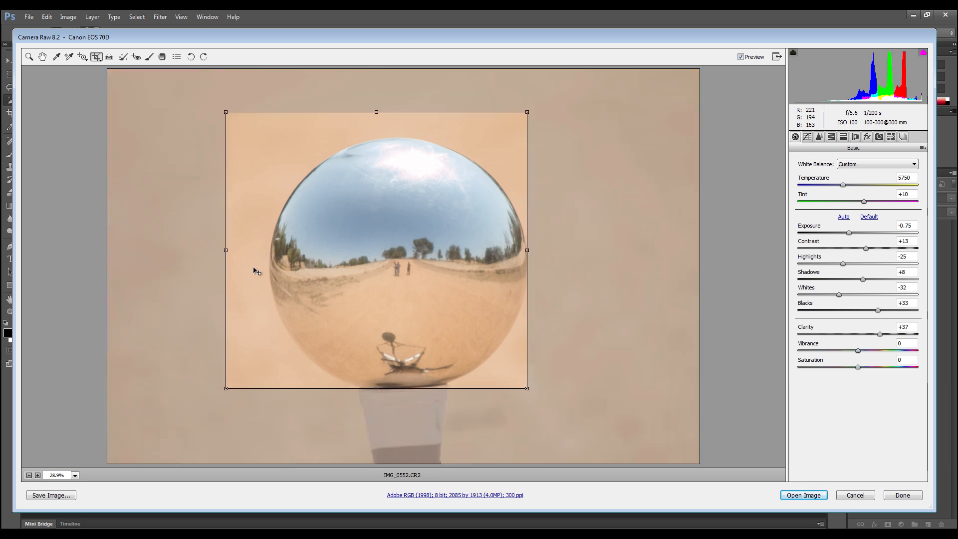
left_click_drag(226, 252, 269, 260)
left_click_drag(399, 114, 400, 137)
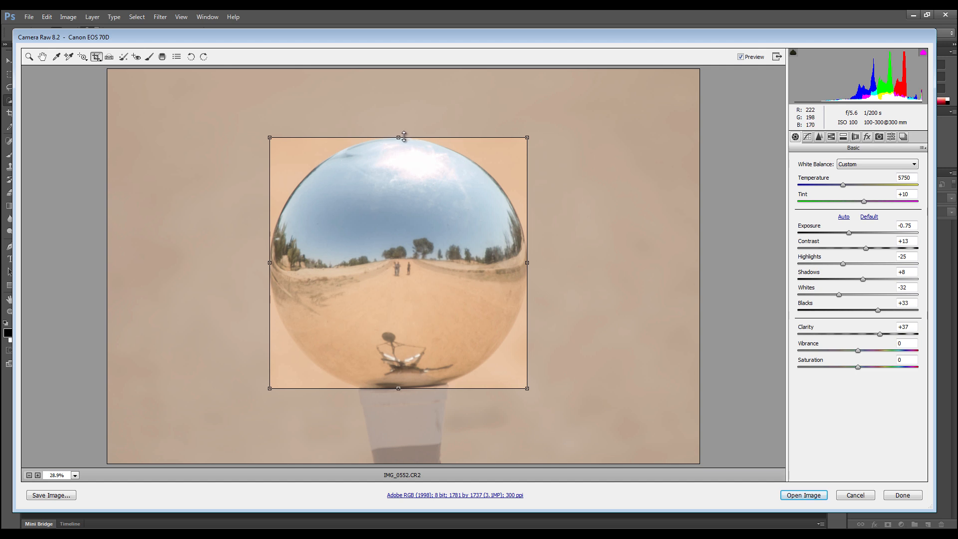
left_click_drag(398, 389, 400, 386)
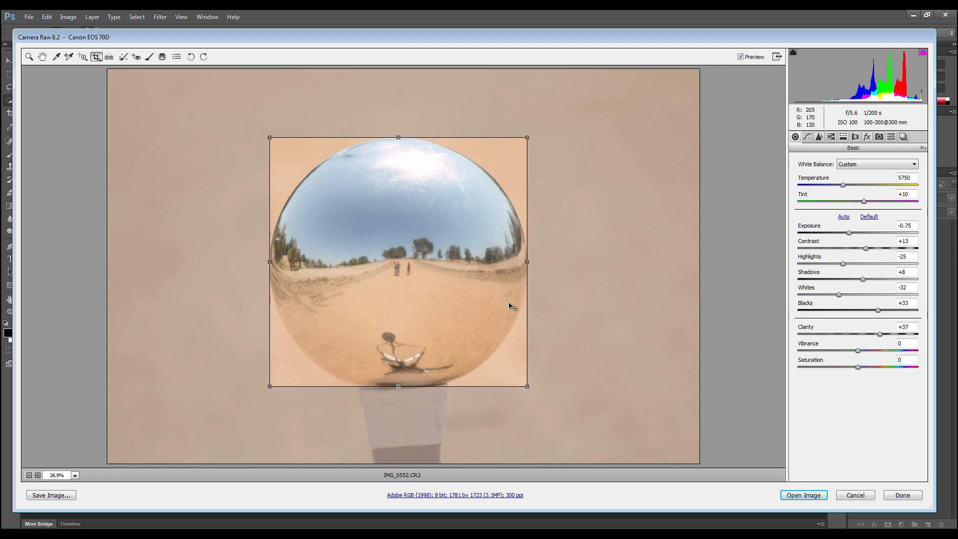
key("z")
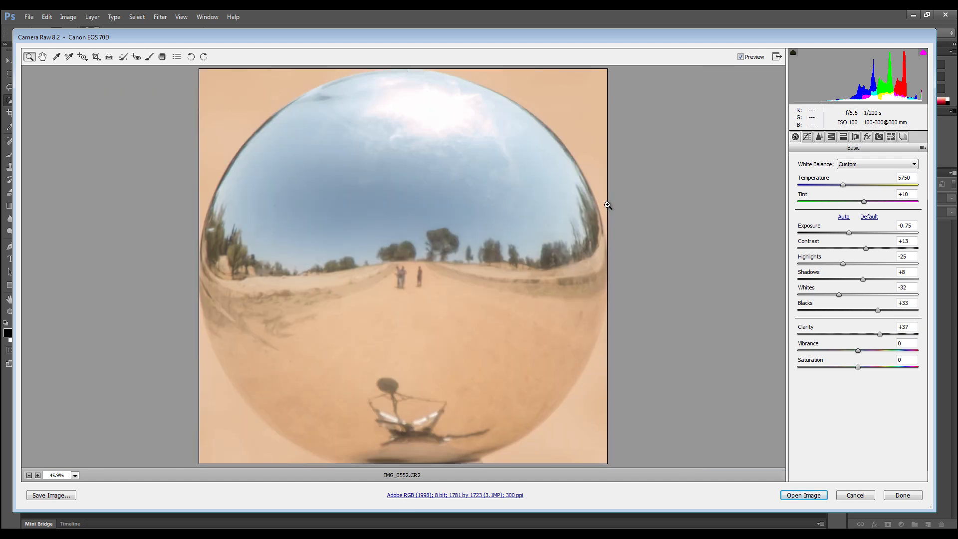
key("ctrl+minus")
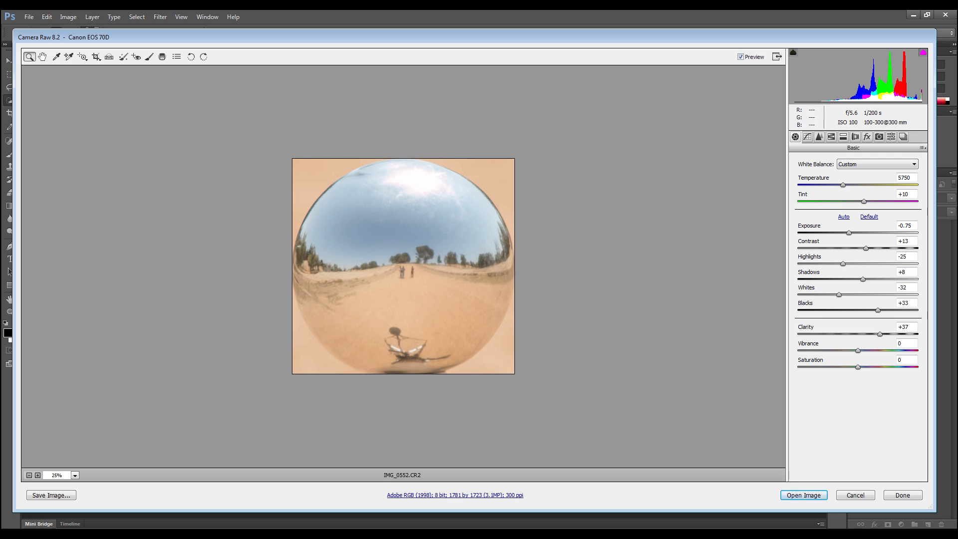
left_click(804, 495)
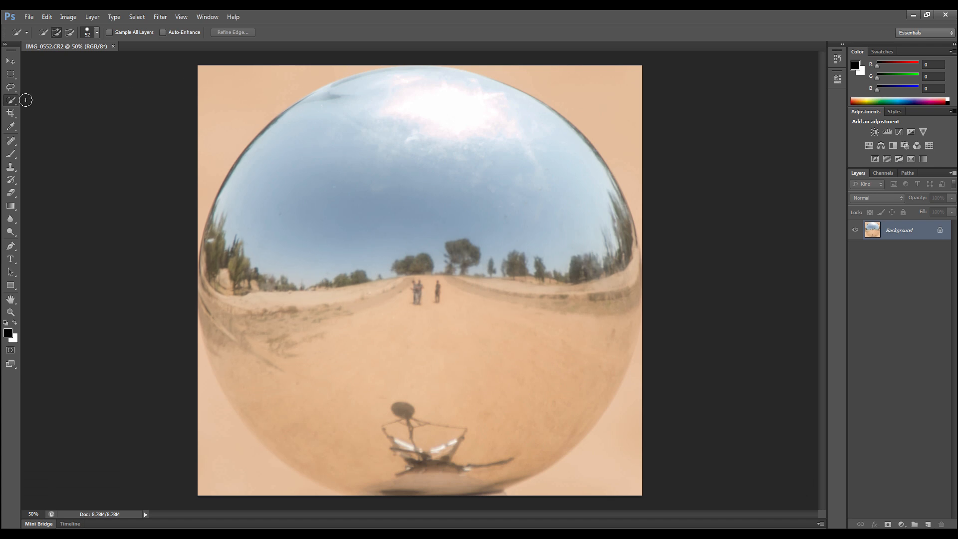
Convert the background to a normal layer and select the sandy areas in all four corners around the ball with Quick Selection.
mouse_move(224, 75)
left_mouse_down()
mouse_move(251, 79)
mouse_move(218, 105)
mouse_move(362, 63)
mouse_move(584, 75)
mouse_move(542, 76)
mouse_move(607, 119)
mouse_move(498, 59)
mouse_move(463, 61)
left_mouse_up()
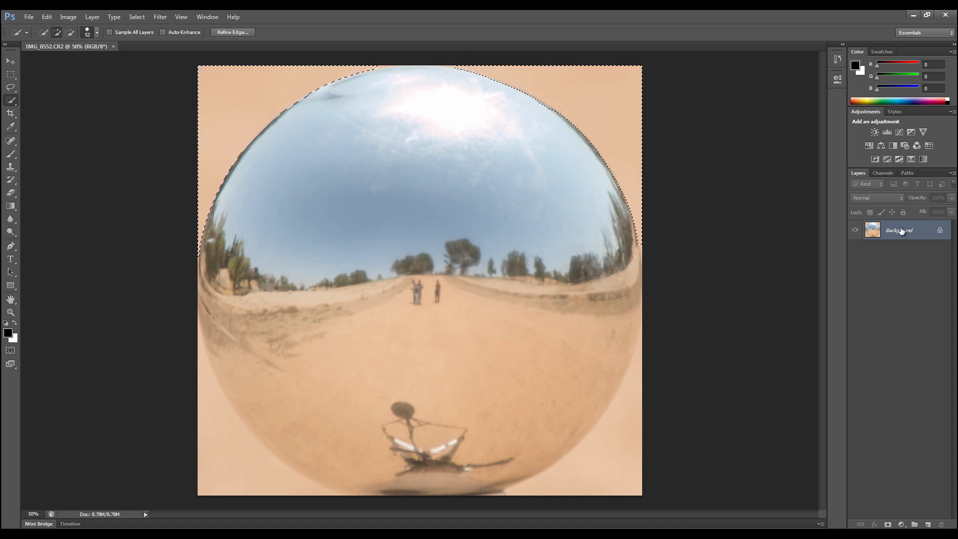
double_click(901, 231)
left_click(561, 181)
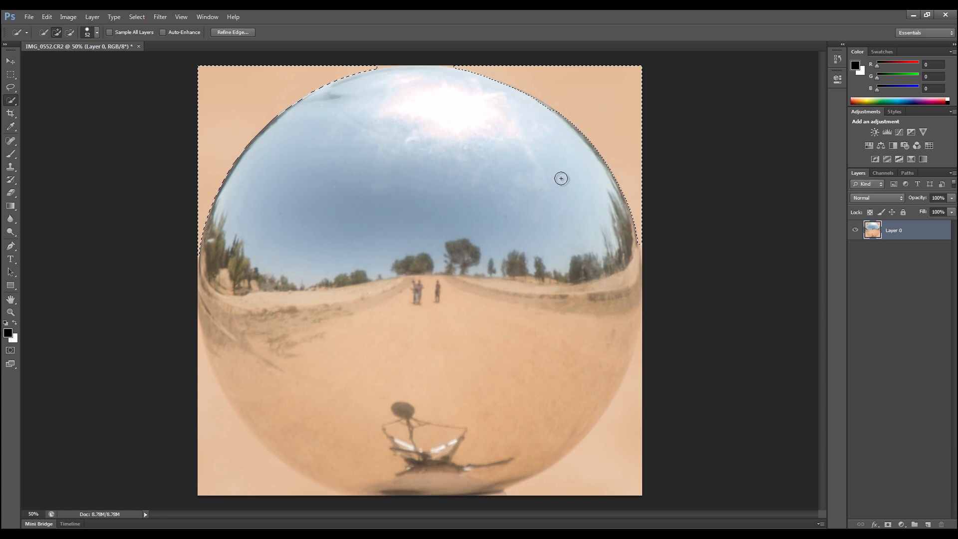
mouse_move(606, 400)
left_mouse_down()
mouse_move(618, 429)
mouse_move(607, 449)
mouse_move(566, 475)
mouse_move(646, 411)
mouse_move(637, 390)
mouse_move(647, 339)
left_mouse_up()
mouse_move(210, 427)
left_mouse_down()
mouse_move(236, 467)
mouse_move(271, 492)
mouse_move(304, 491)
left_mouse_up()
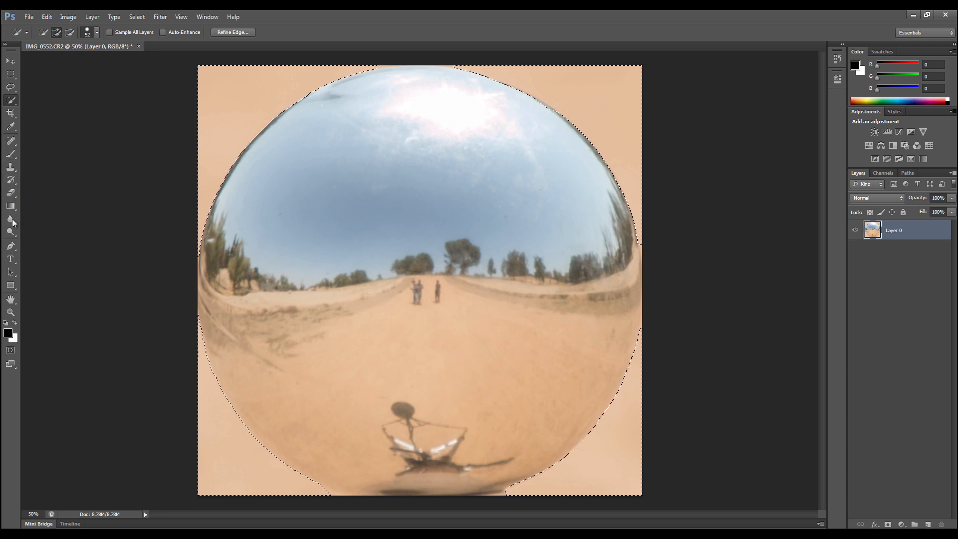
Erase the selected corner areas around the ball to transparency and deselect.
left_click(11, 192)
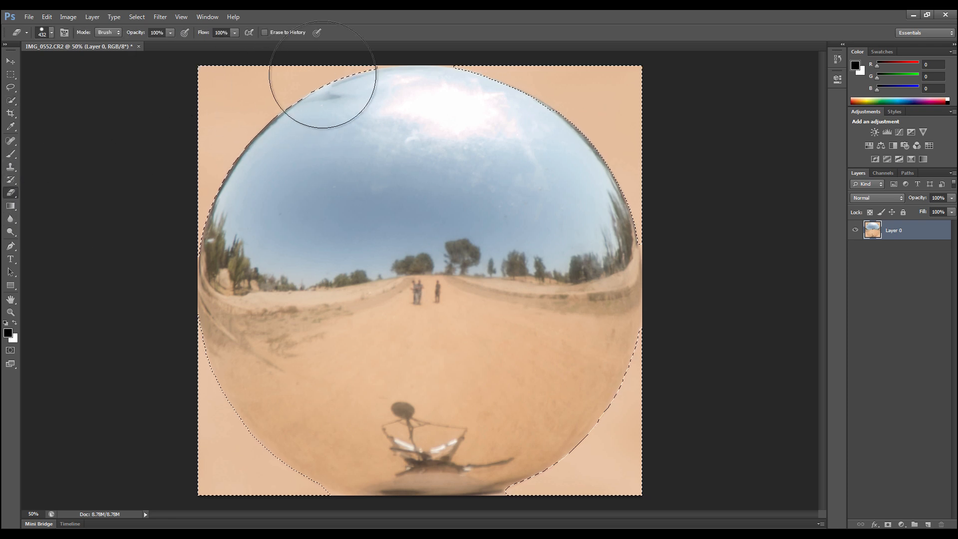
left_click_drag(325, 85, 354, 60)
mouse_move(164, 349)
left_mouse_down()
mouse_move(199, 402)
mouse_move(320, 487)
left_mouse_up()
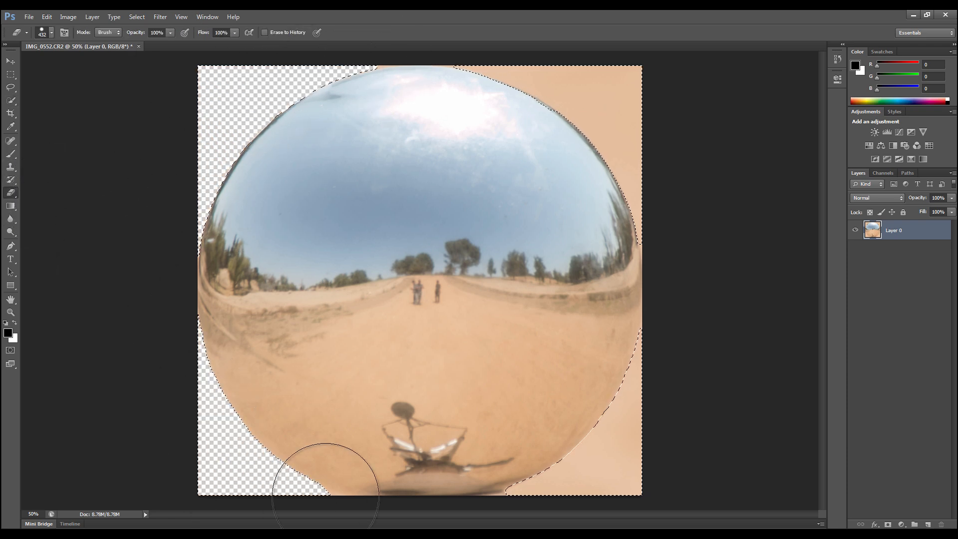
mouse_move(586, 486)
left_mouse_down()
mouse_move(668, 416)
mouse_move(653, 318)
mouse_move(608, 458)
mouse_move(644, 232)
mouse_move(615, 114)
mouse_move(470, 63)
mouse_move(618, 79)
left_mouse_up()
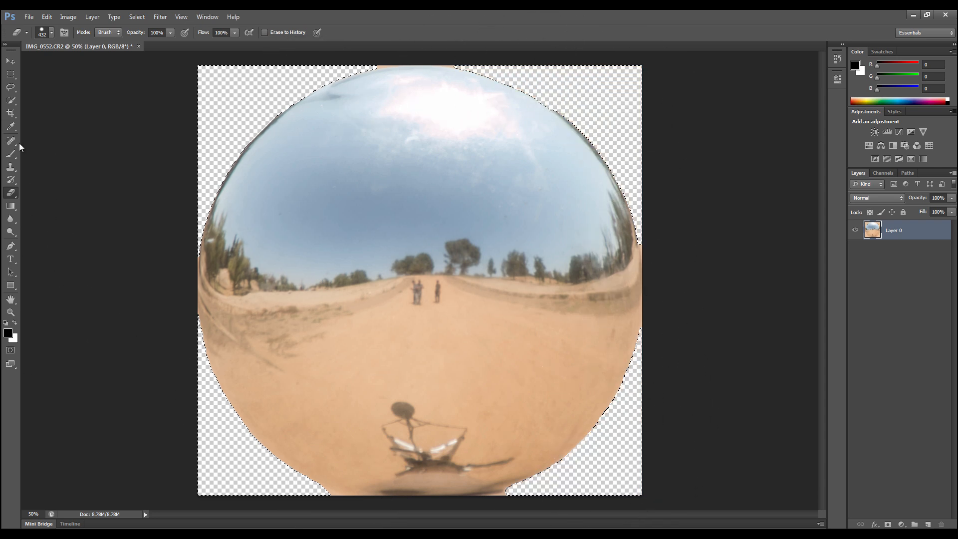
left_click(11, 100)
right_click(395, 152)
left_click(402, 158)
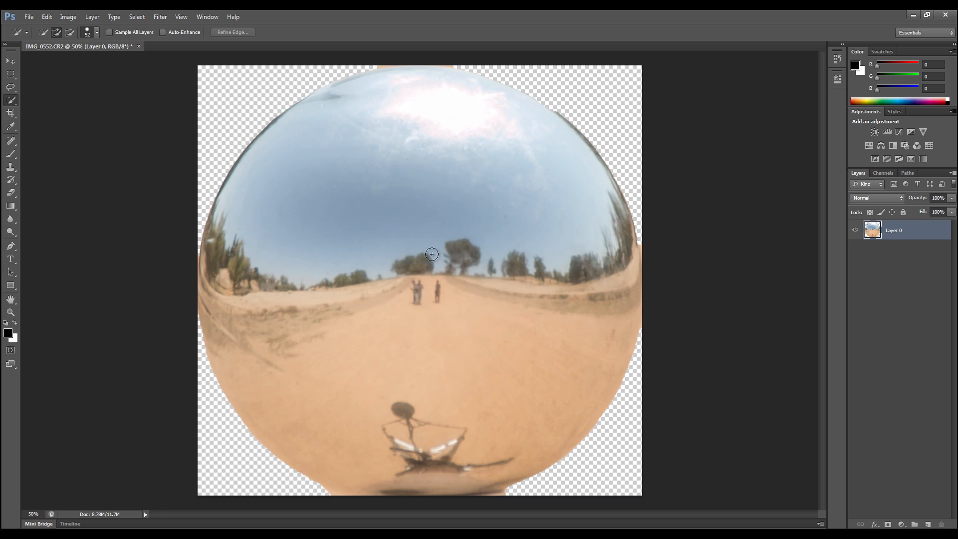
Save the cut-out ball as a JPEG named Front in the Cropped and corrected folder.
left_click(29, 17)
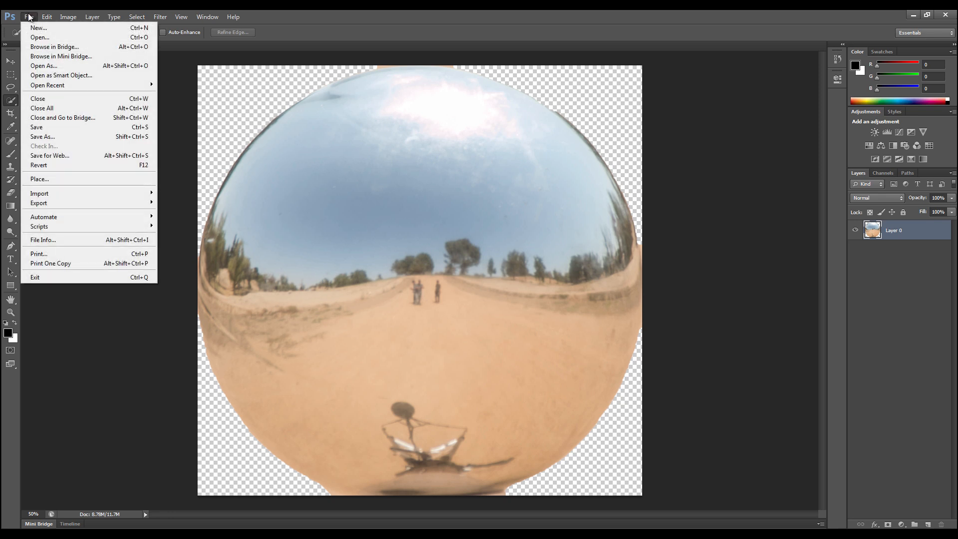
left_click(83, 142)
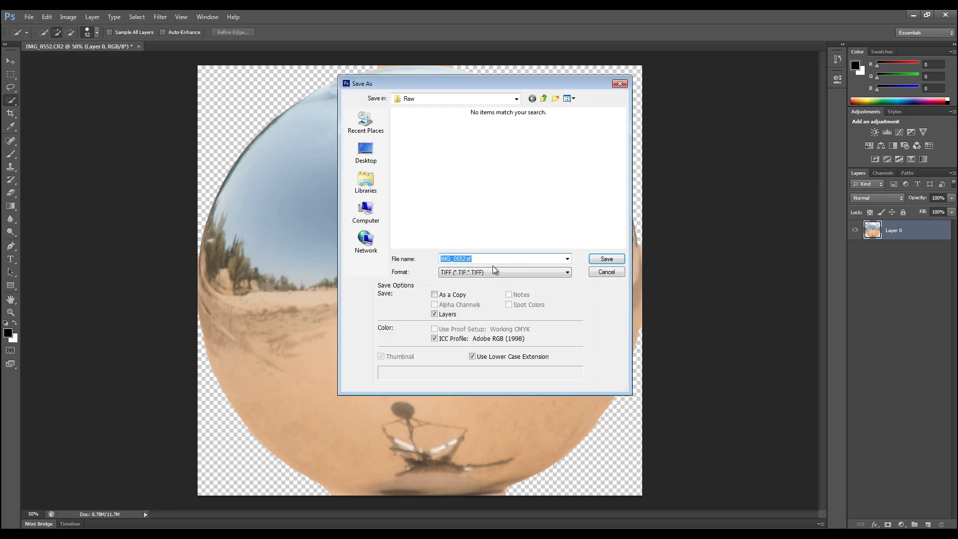
left_click(517, 99)
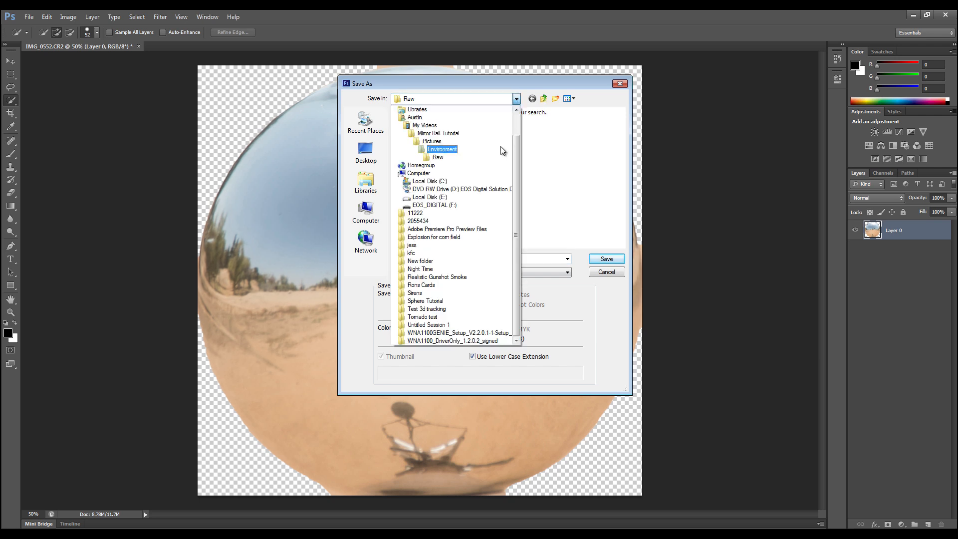
left_click(501, 150)
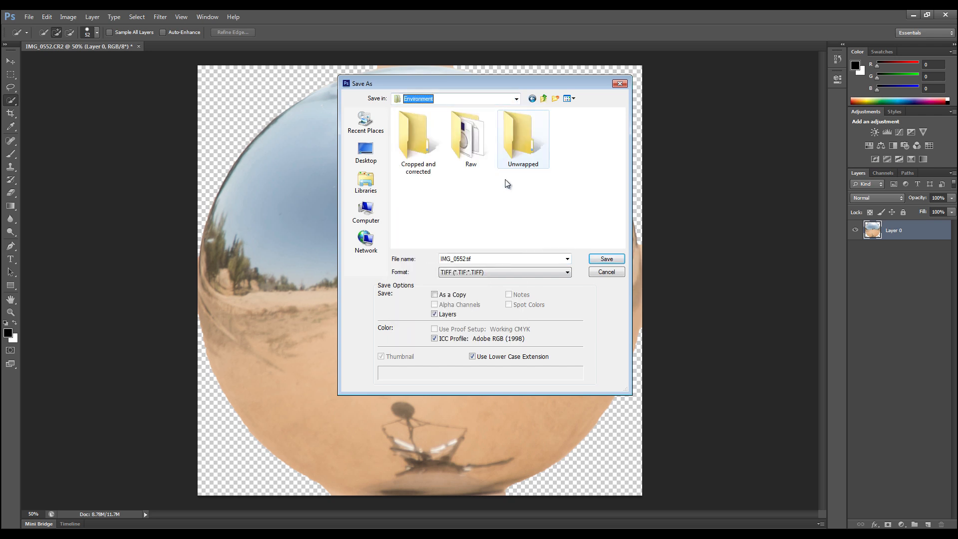
double_click(427, 168)
left_click(484, 259)
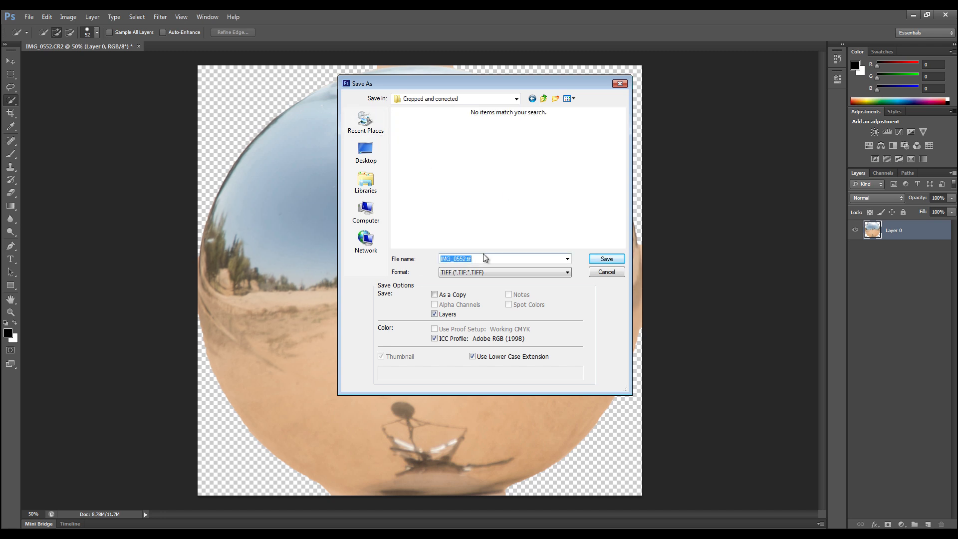
type("Front")
left_click(474, 272)
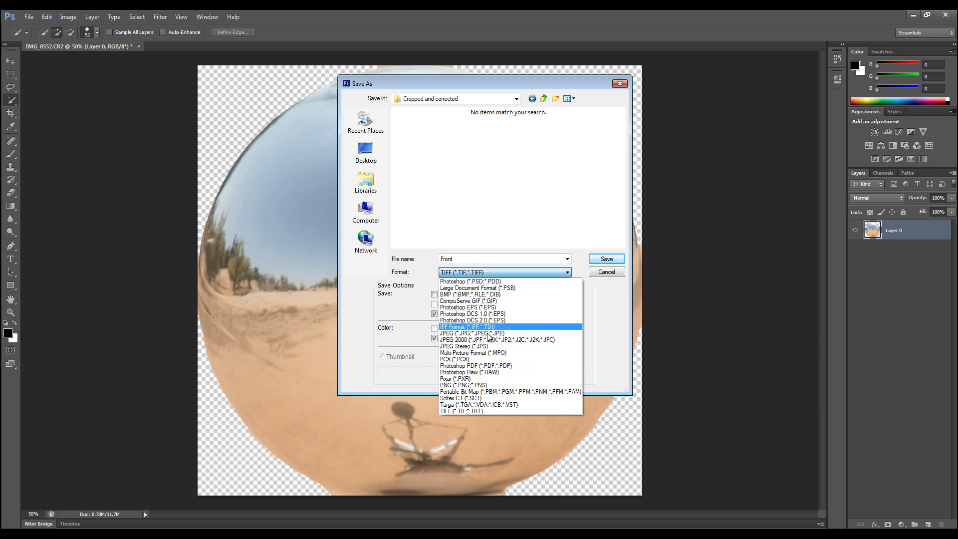
left_click(515, 335)
left_click(605, 260)
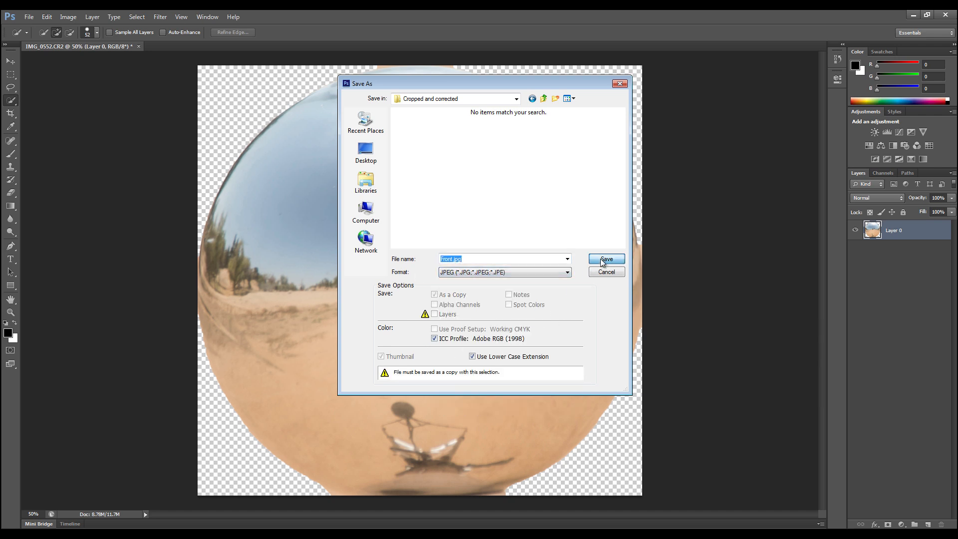
left_click(542, 158)
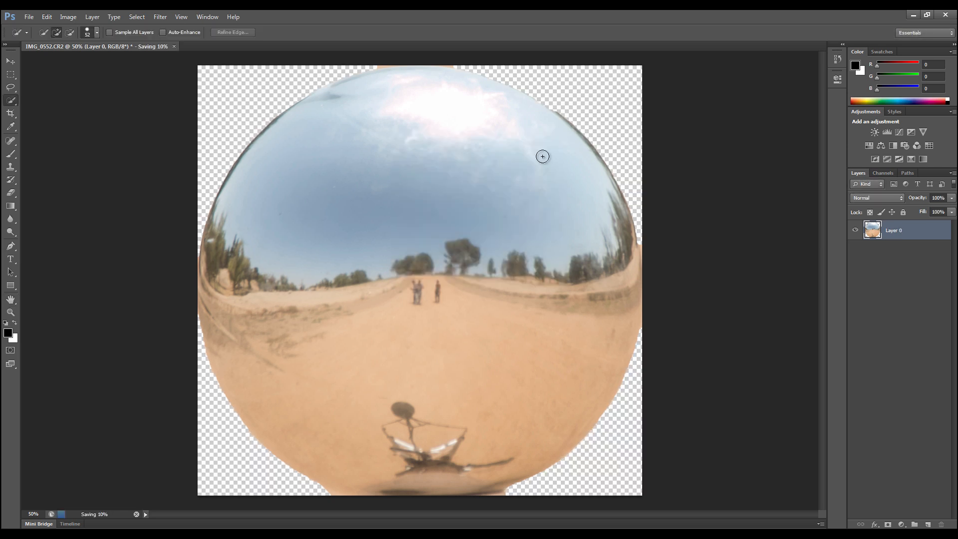
Switch to the Raw folder's file window and open IMG_0553.CR2 in Photoshop.
left_click(139, 535)
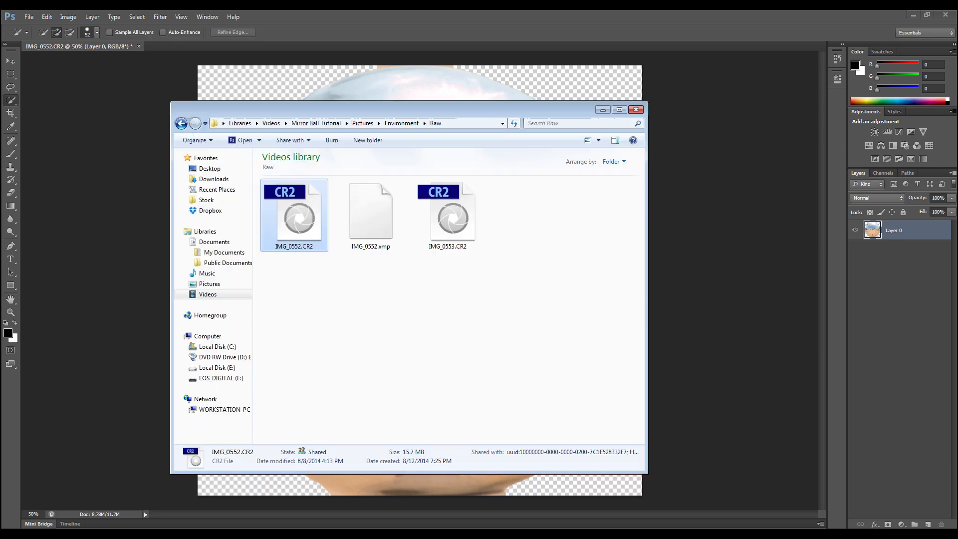
double_click(461, 227)
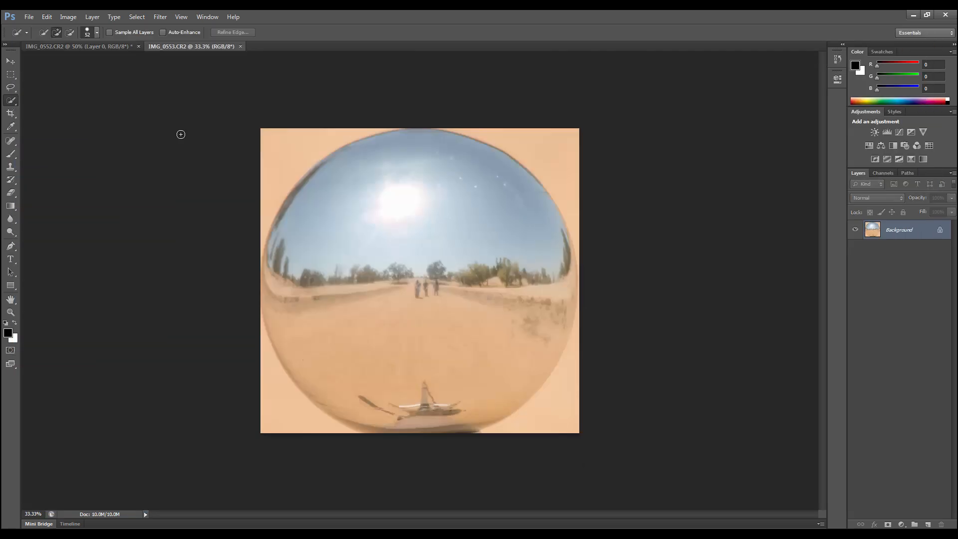
left_click_drag(180, 132, 534, 338)
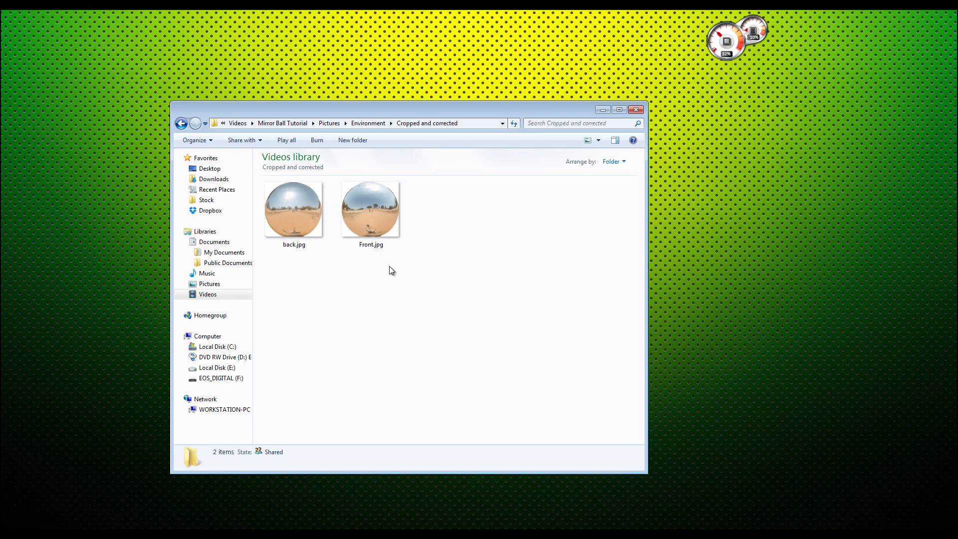
Move the Cropped and corrected folder window aside and load Front.jpg into HDR Shop.
left_click_drag(411, 283, 297, 230)
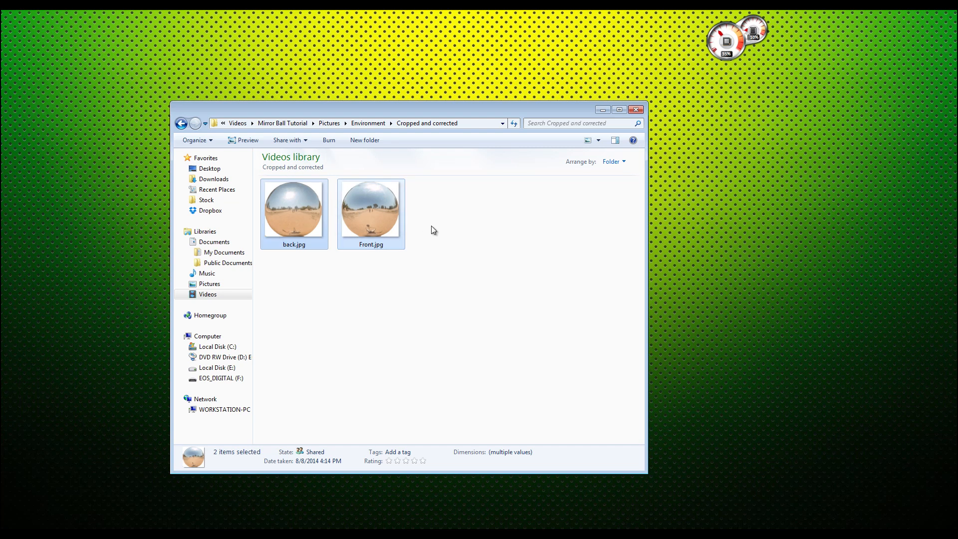
left_click(471, 231)
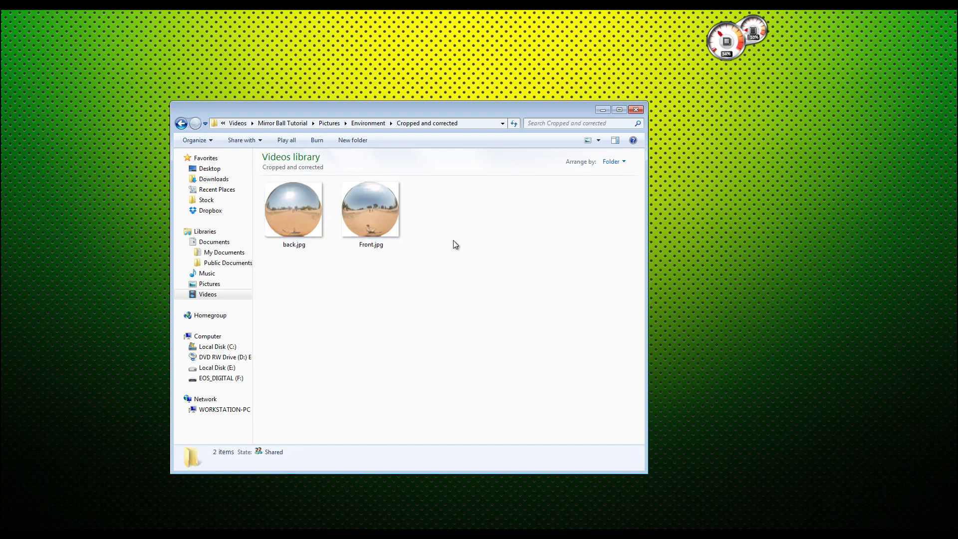
left_click_drag(539, 111, 777, 113)
left_click_drag(591, 223, 295, 270)
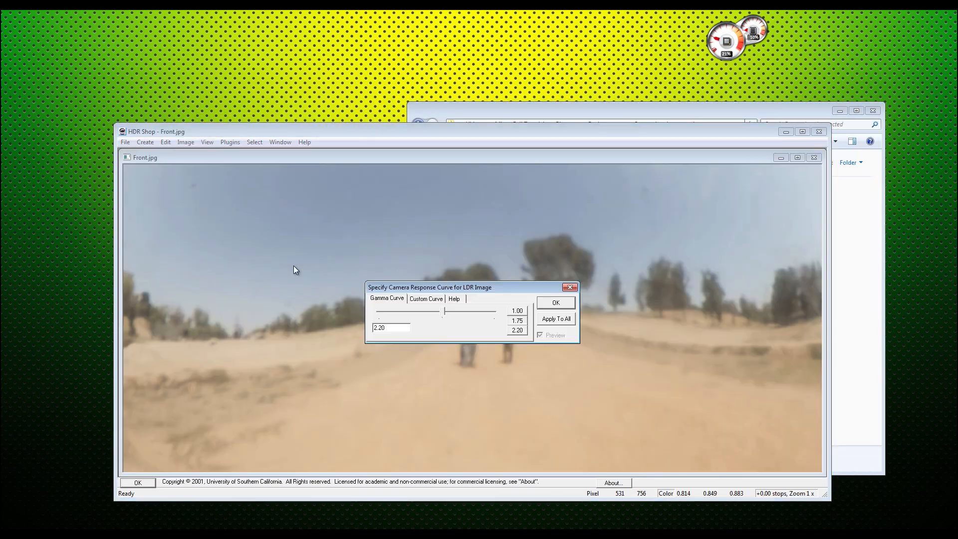
Accept the 2.20 gamma curve for Front.jpg and unwrap it from Mirrored Ball into a new Latitude/Longitude image.
left_click(556, 302)
right_click(352, 195)
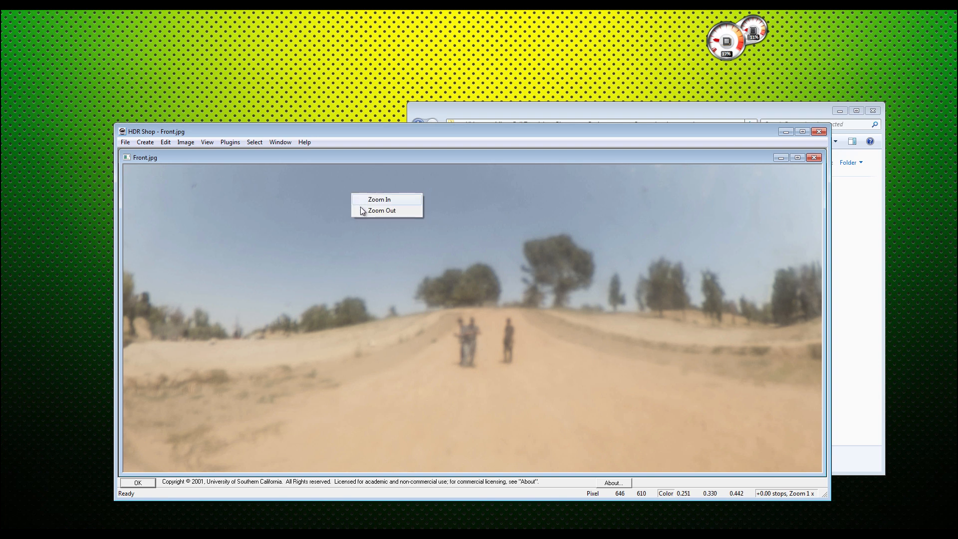
left_click(364, 211)
right_click(424, 242)
left_click(431, 259)
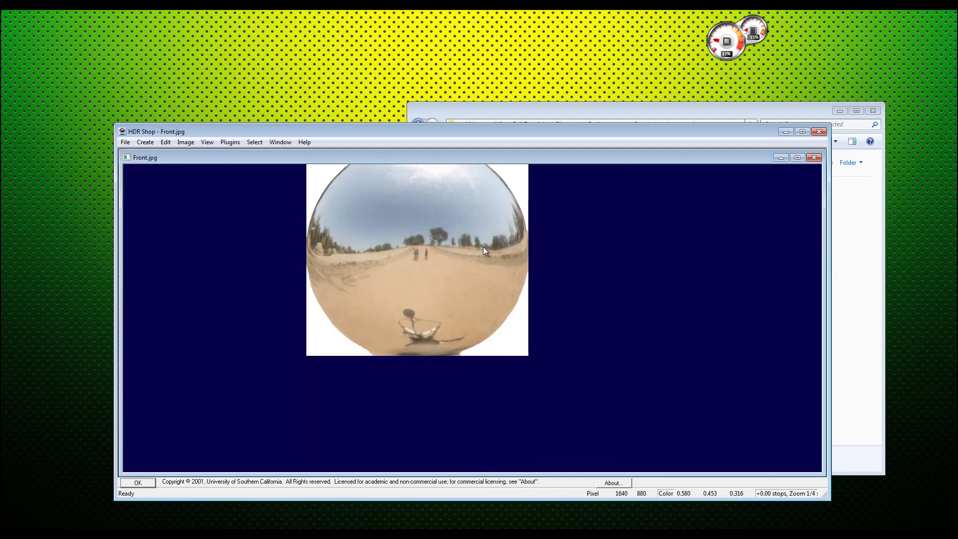
mouse_move(455, 298)
left_mouse_down()
mouse_move(432, 243)
mouse_move(472, 296)
left_mouse_up()
left_click(530, 222)
left_click(186, 142)
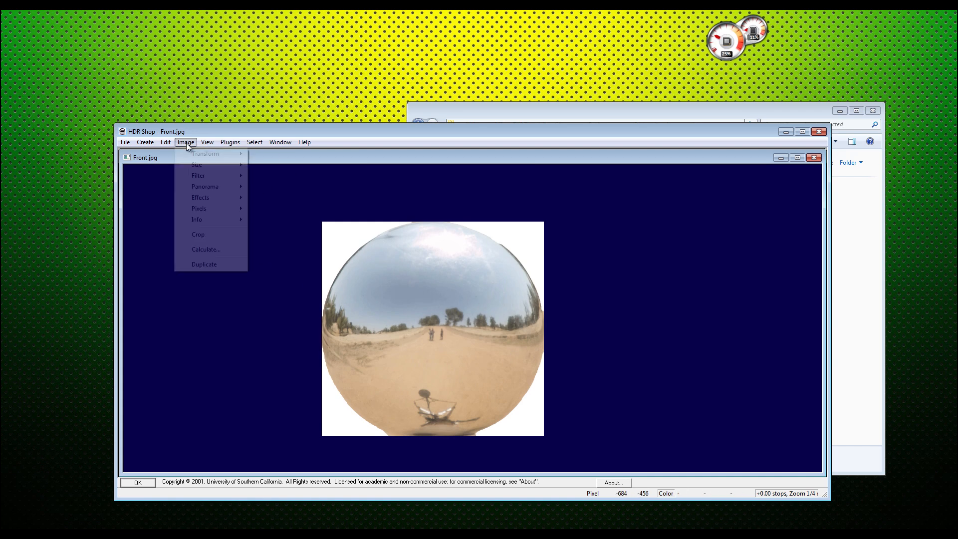
mouse_move(227, 189)
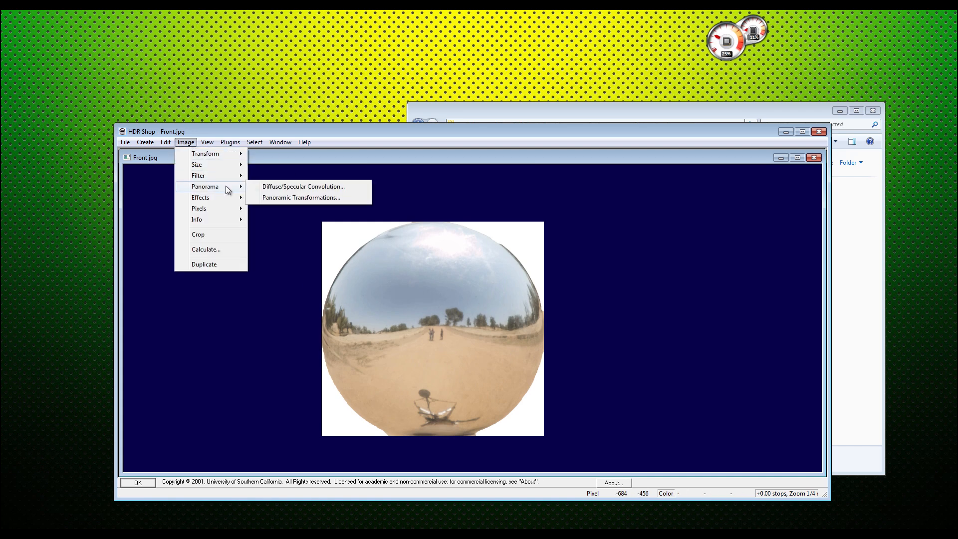
left_click(272, 197)
left_click(541, 278)
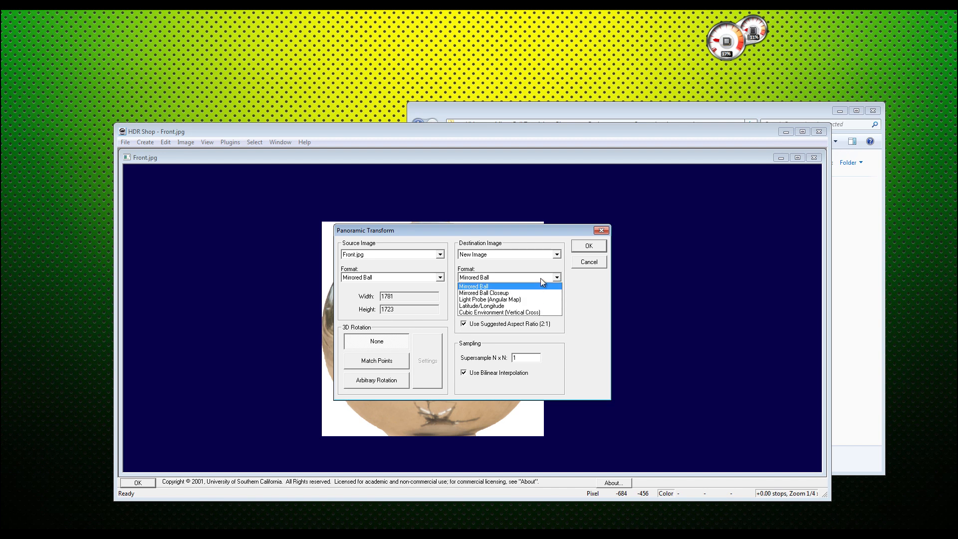
left_click(533, 307)
left_click(598, 246)
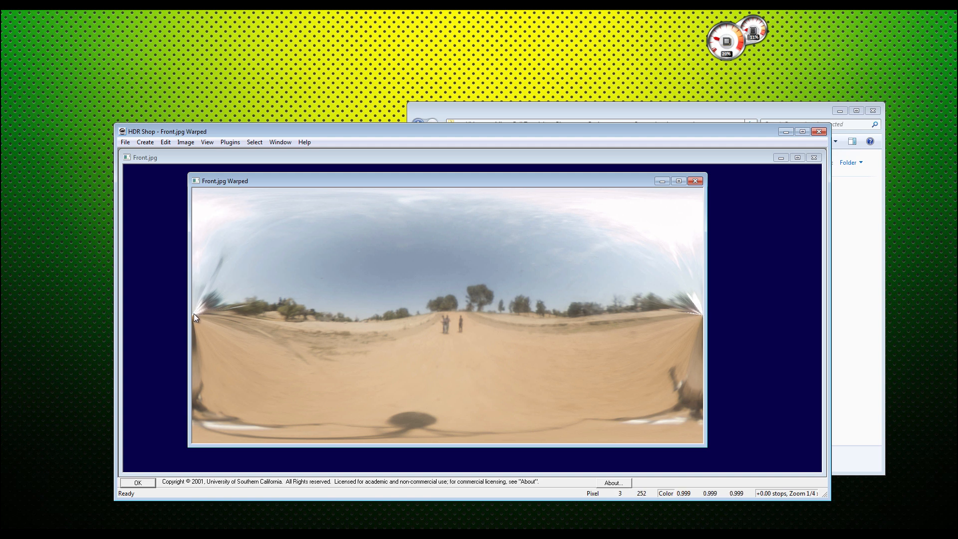
Save the warped front image as a JPEG named front in the Unwrapped folder with the current display settings, and close it.
left_click_drag(274, 179, 265, 180)
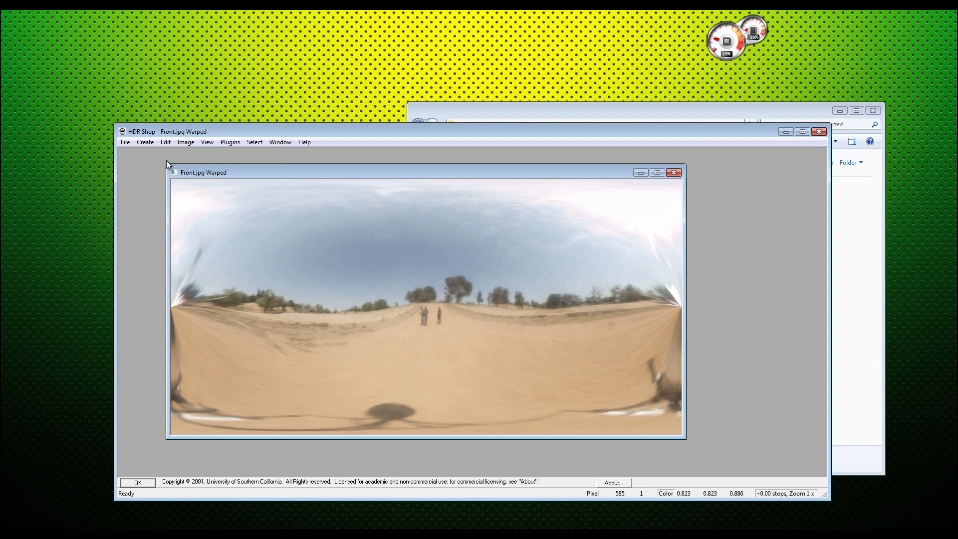
left_click(125, 142)
left_click(142, 202)
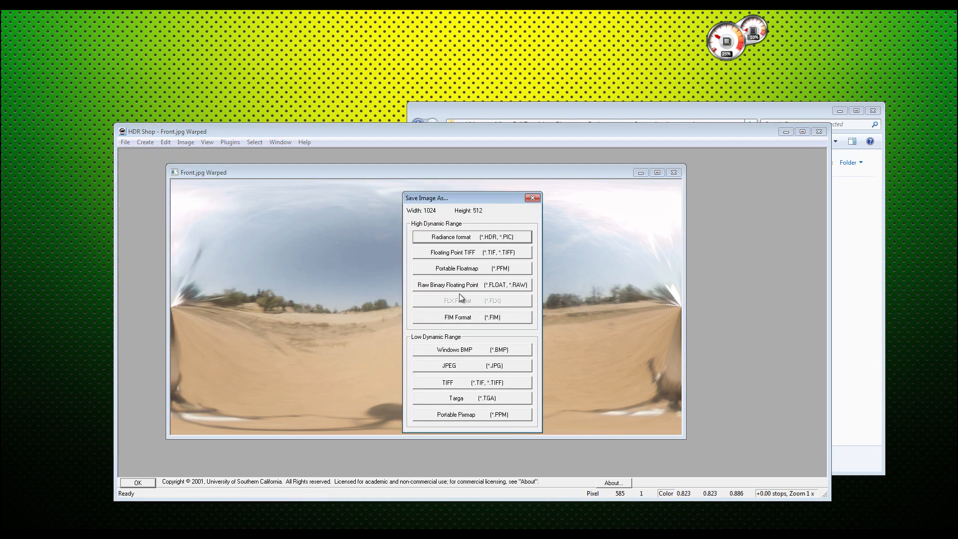
left_click(477, 365)
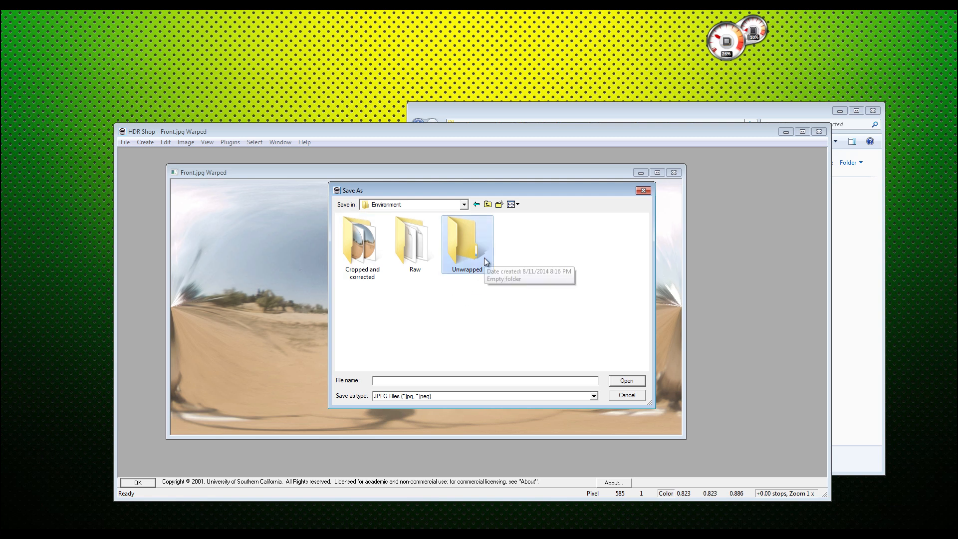
left_click(361, 253)
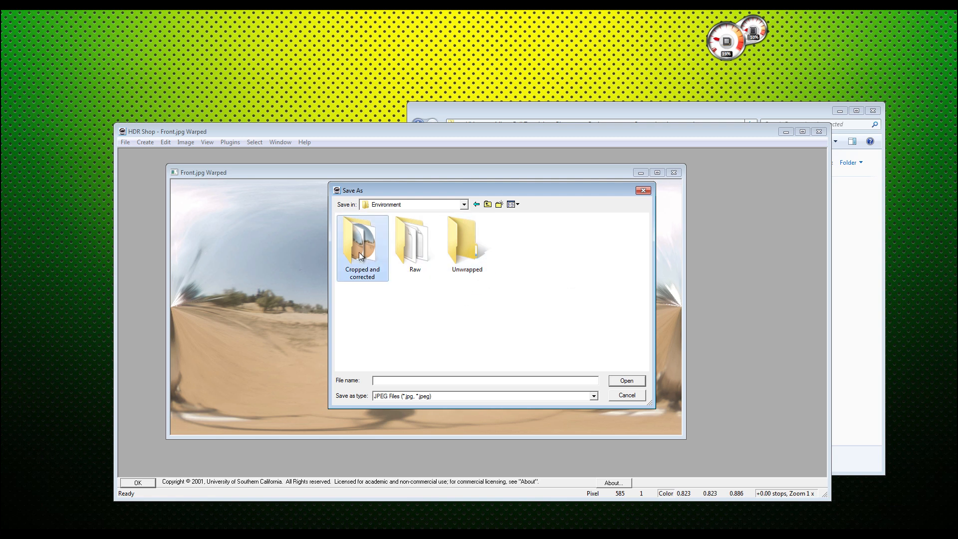
left_click(475, 255)
double_click(474, 257)
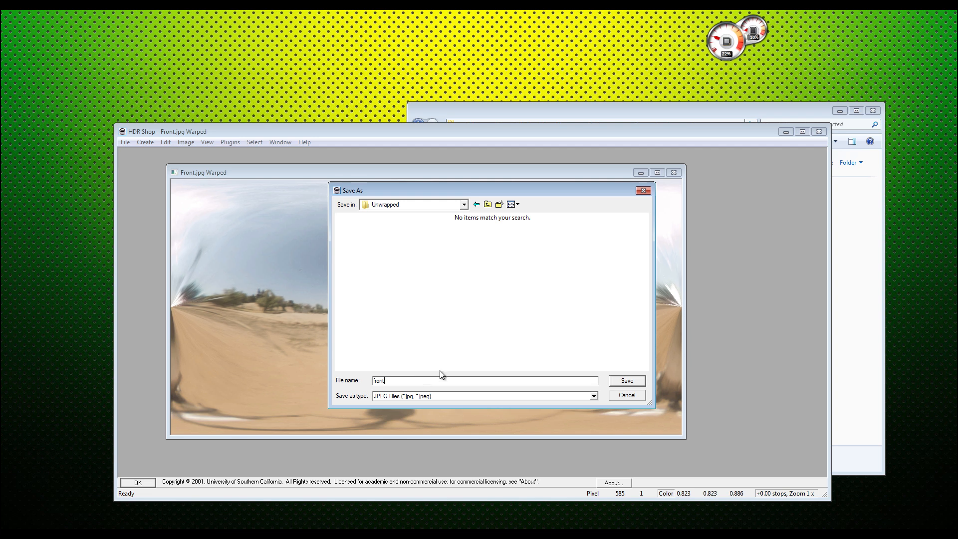
left_click(643, 381)
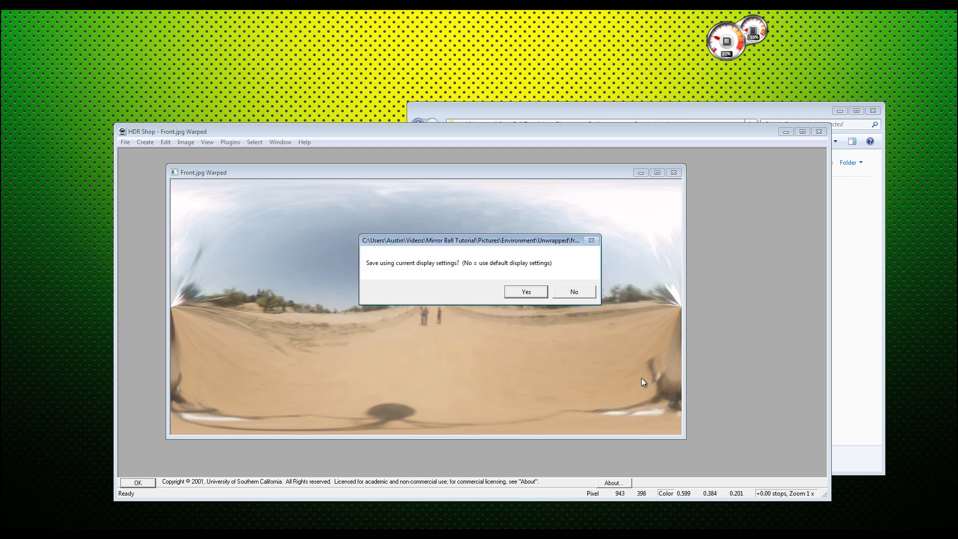
left_click(525, 290)
left_click(674, 172)
Load back.jpg from the Cropped and corrected folder into HDR Shop and unwrap it into a Latitude/Longitude panorama.
left_click(735, 116)
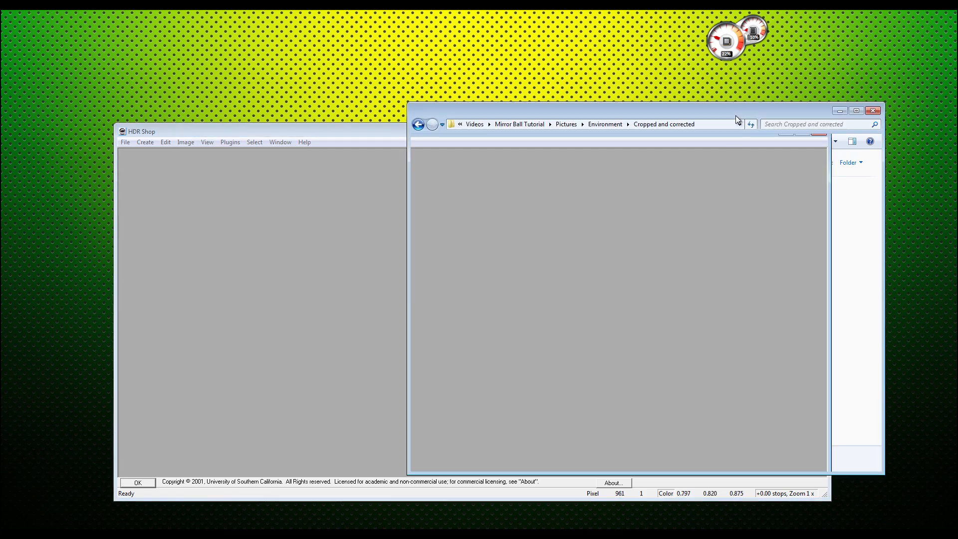
left_click_drag(523, 209, 264, 242)
right_click(448, 280)
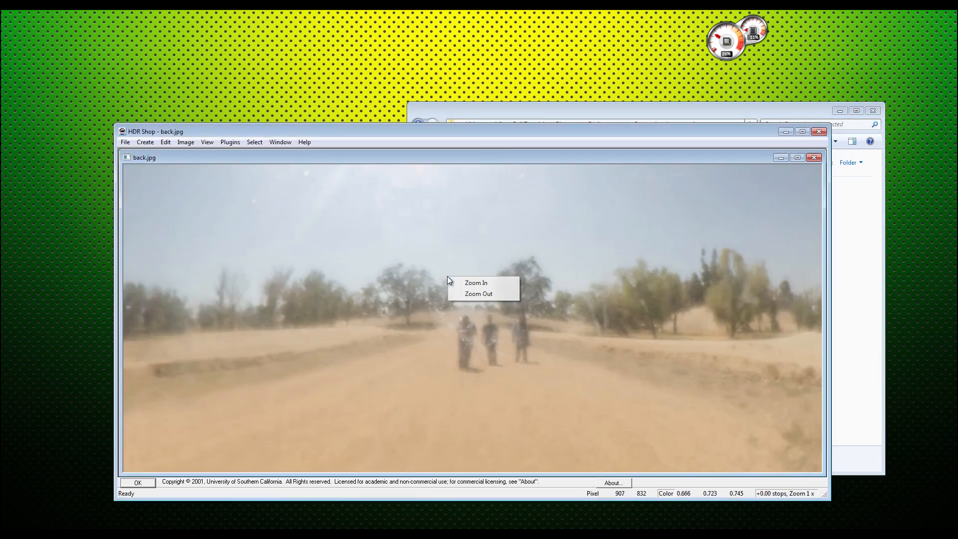
left_click(479, 294)
left_click(185, 142)
left_click(283, 197)
left_click(557, 277)
left_click(588, 246)
Close the source ball image and save the unwrapped panorama as back in the Unwrapped folder.
left_click(814, 158)
left_click(125, 142)
left_click(149, 203)
type("back")
left_click(628, 382)
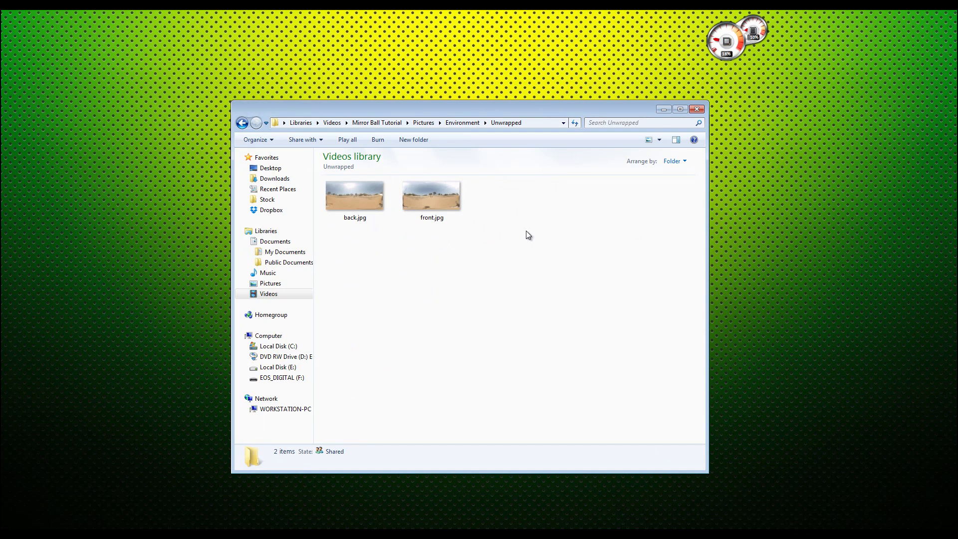
left_click_drag(352, 214, 385, 253)
left_click(385, 252)
left_click(354, 210)
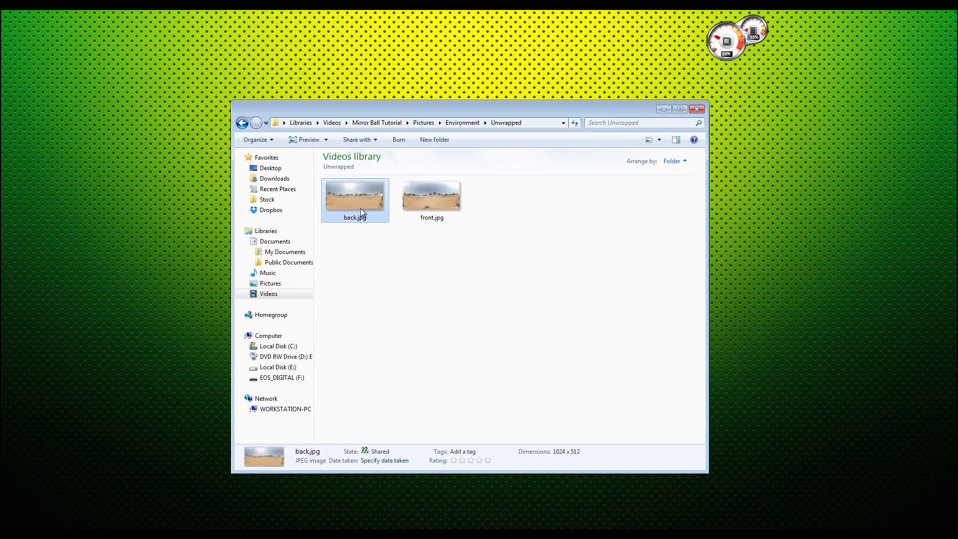
left_click(428, 202)
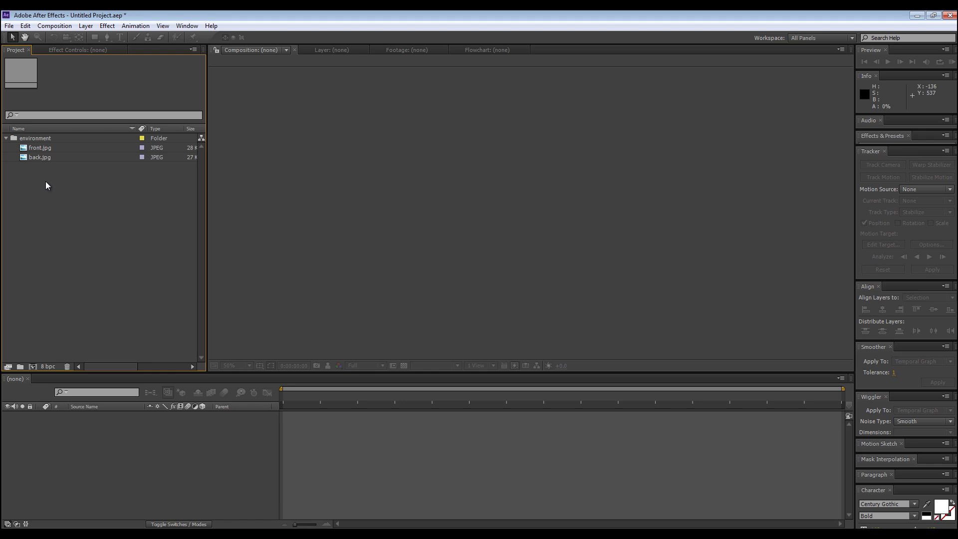
Create a single After Effects composition from front.jpg and back.jpg, using front.jpg's dimensions and a 0:00:02:00 still duration.
left_click_drag(62, 177, 42, 147)
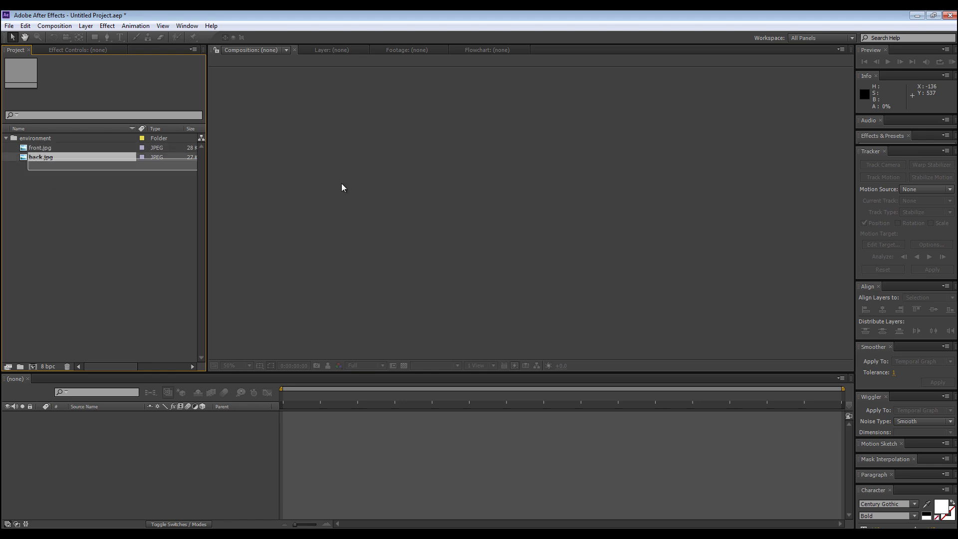
left_click_drag(22, 159, 481, 167)
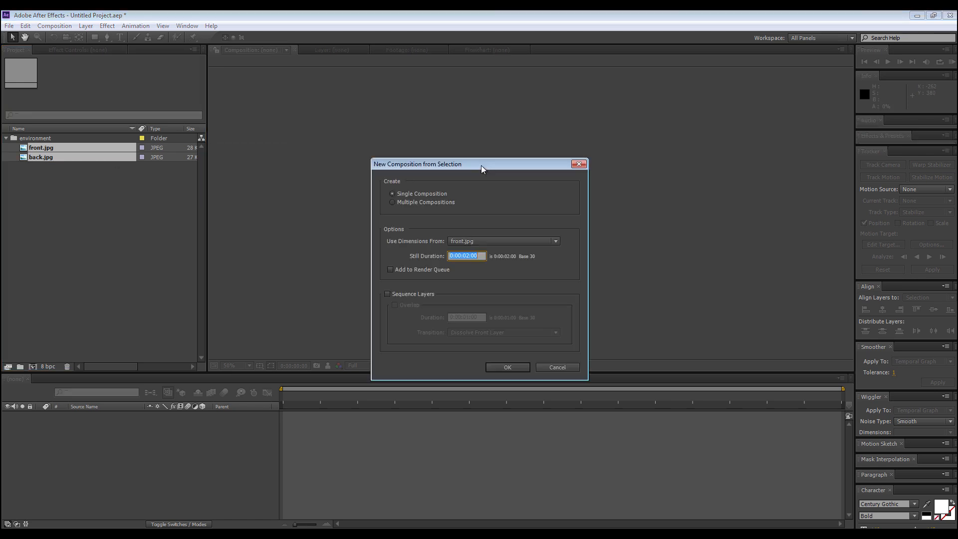
left_click(505, 367)
Widen the composition to 1760 x 512 pixels.
left_click(54, 25)
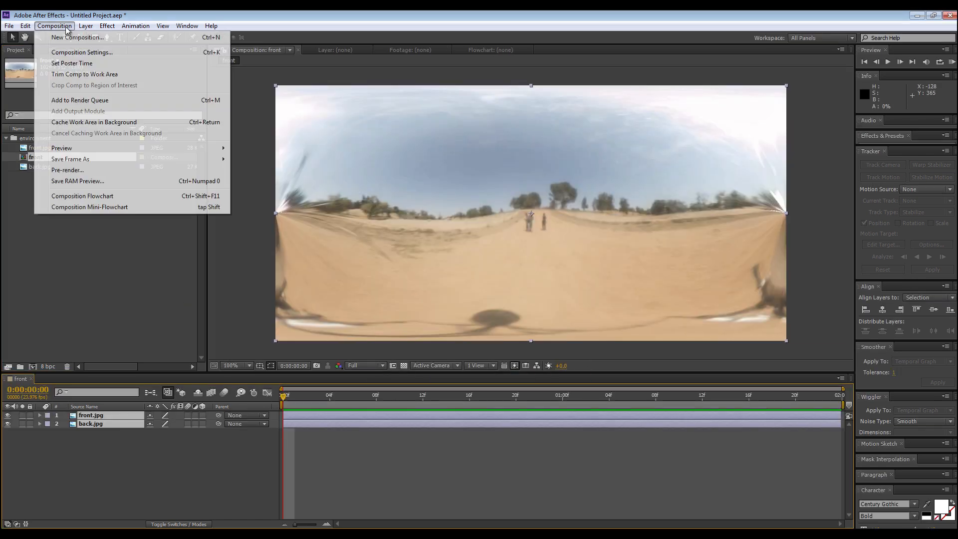
left_click(93, 53)
left_click_drag(105, 153, 479, 187)
left_click(201, 302)
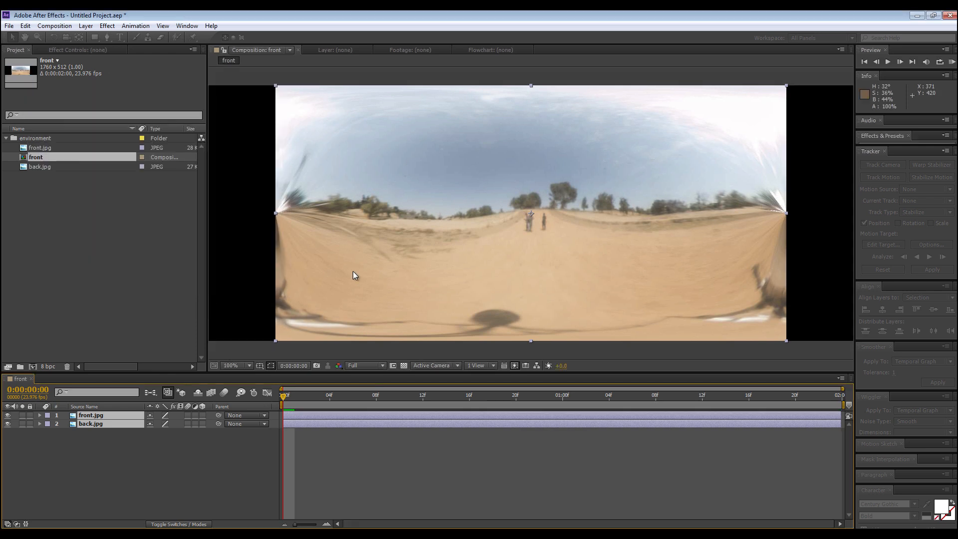
Slide the front.jpg layer to the composition's left edge and the back.jpg layer out past its right edge.
scroll(513, 219, "down", 2)
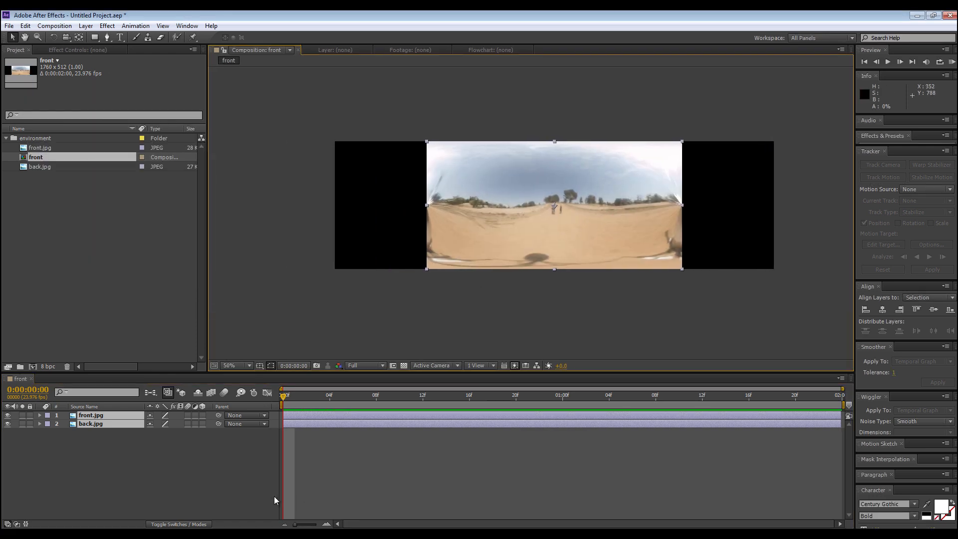
left_click(131, 416)
left_click_drag(470, 264, 379, 264)
left_click(127, 424)
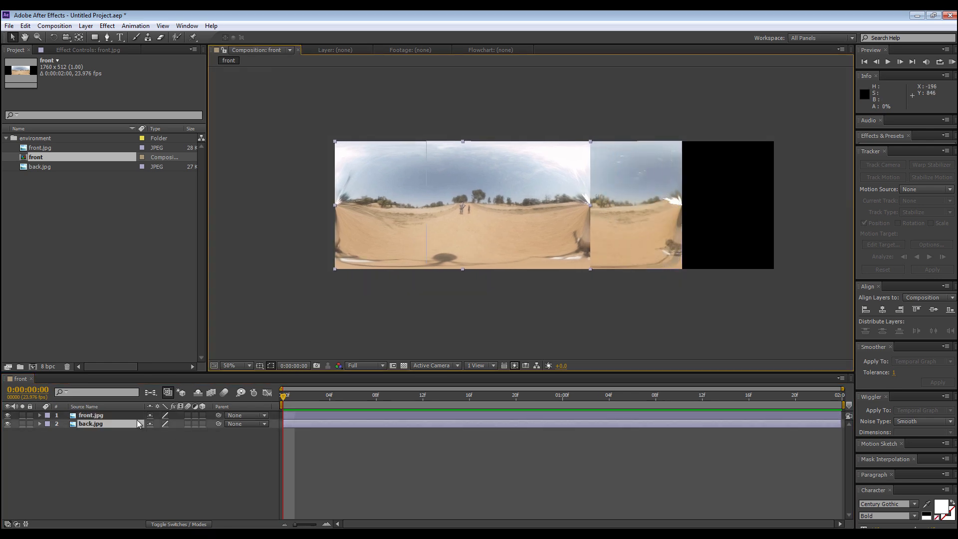
left_click_drag(579, 233, 712, 230)
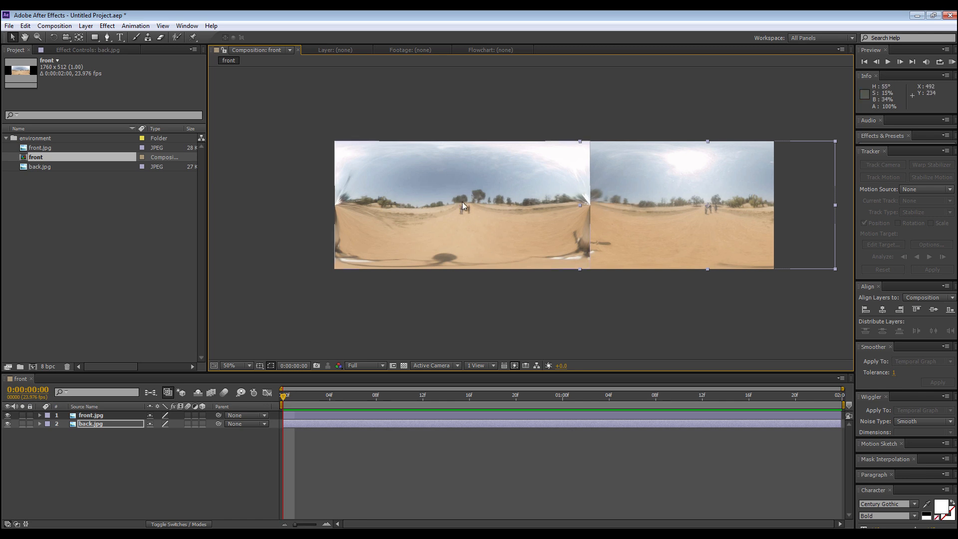
Set the front.jpg layer's opacity to 70%.
left_click(92, 416)
key("t")
left_click(152, 424)
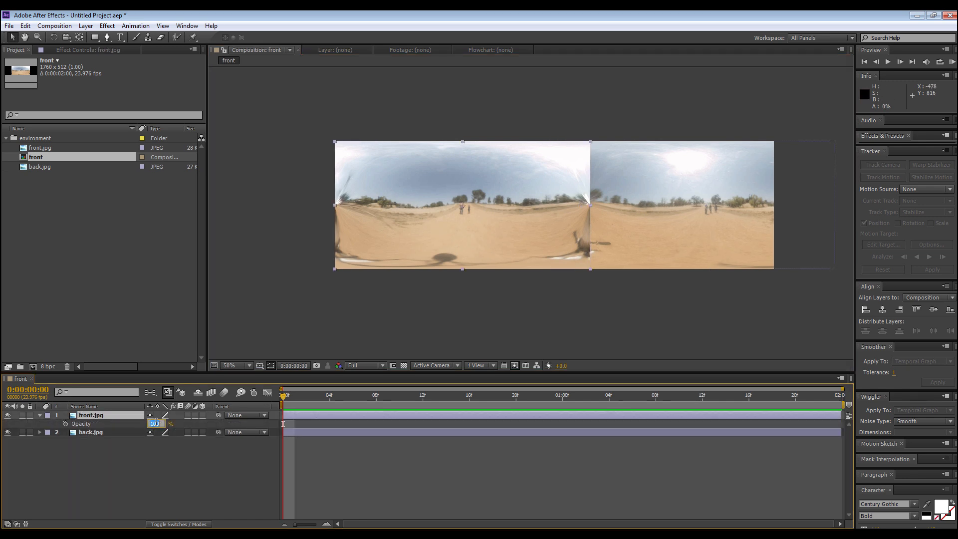
type("70")
key("Return")
Move the semi-transparent front.jpg layer right over back.jpg so the trees and horizon in both images line up.
left_click_drag(472, 215, 511, 207)
key("ctrl+z")
scroll(563, 191, "up", 1)
left_click_drag(301, 215, 538, 220)
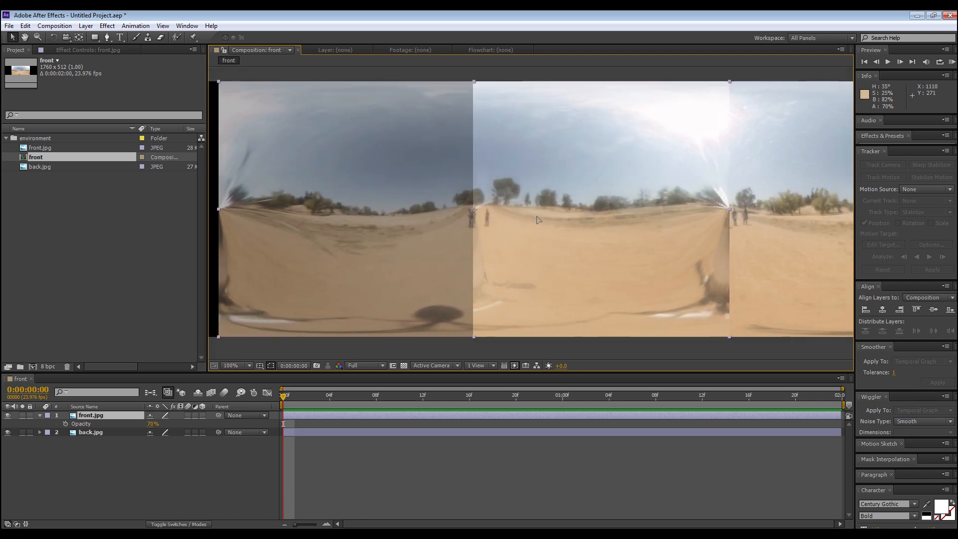
scroll(534, 219, "up", 4)
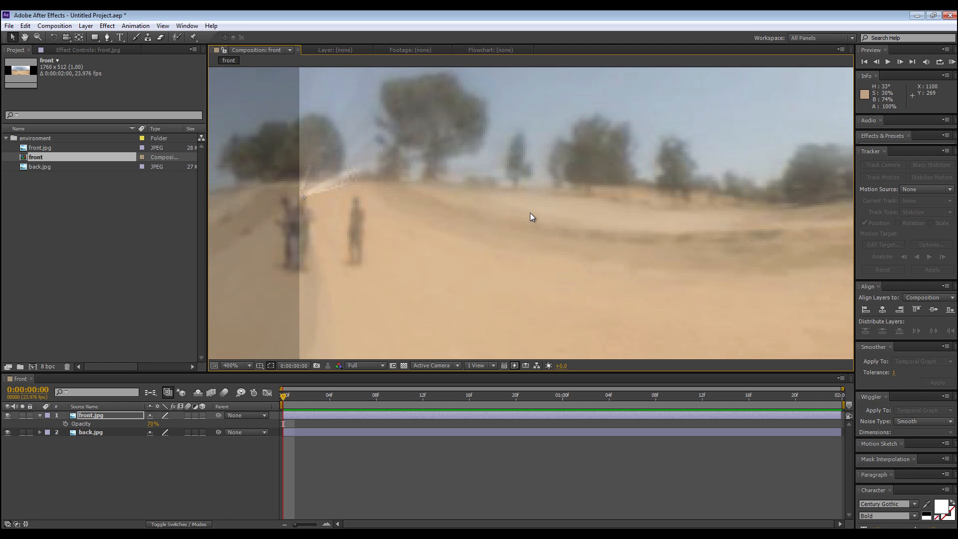
left_click_drag(514, 220, 514, 250)
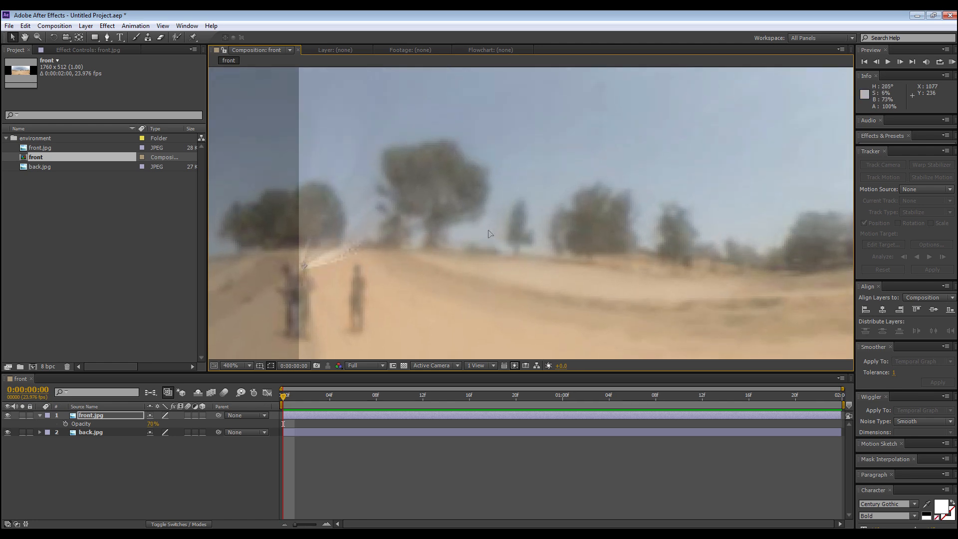
Lower front.jpg's opacity to check and fine-tune the overlap with back.jpg, and restore its opacity to 100%.
left_click_drag(153, 424, 135, 424)
left_click_drag(503, 243, 506, 241)
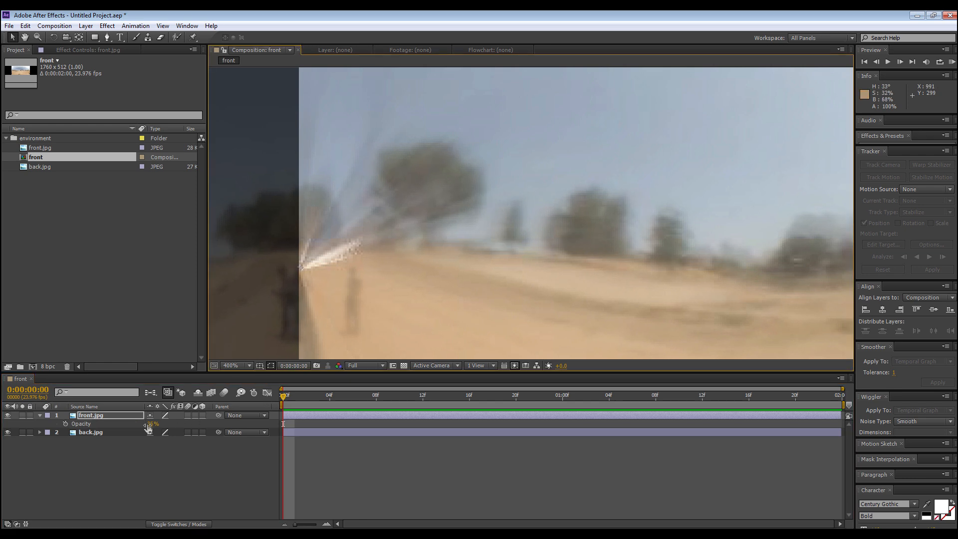
left_click_drag(153, 424, 210, 420)
Draw a rectangular mask on the front.jpg layer around the stretched seam at its right end, extending beyond the layer's edges.
scroll(615, 253, "down", 2)
scroll(615, 252, "down", 1)
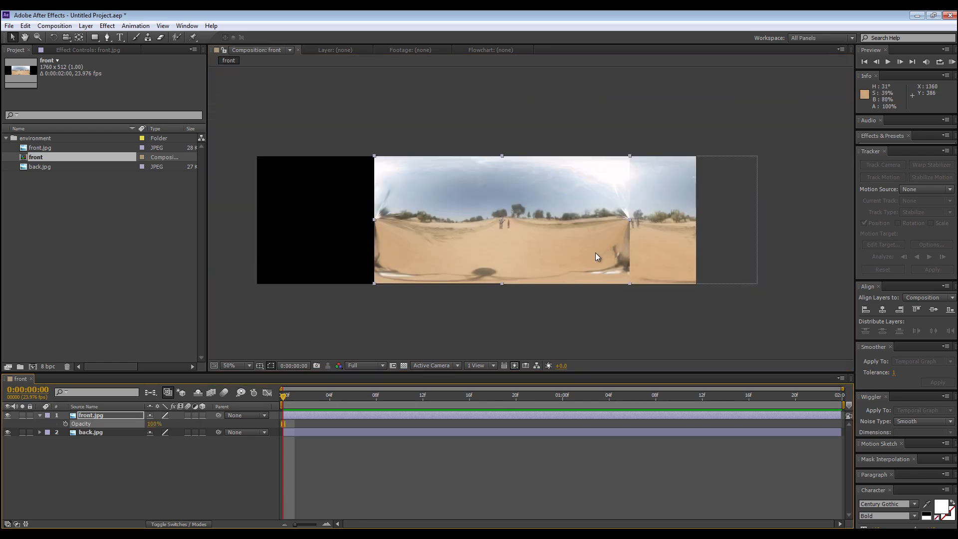
left_click_drag(512, 258, 505, 208)
scroll(436, 248, "up", 1)
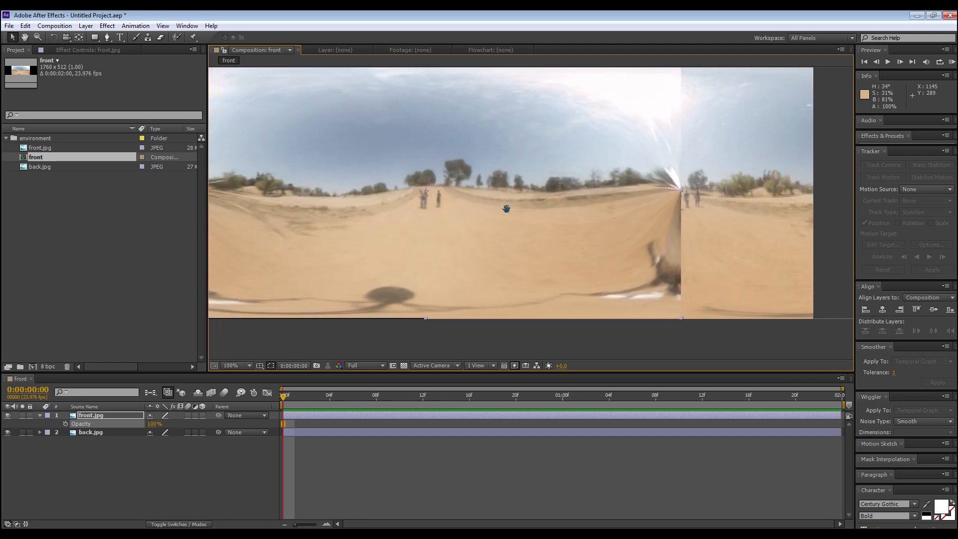
scroll(489, 235, "down", 1)
left_click(89, 415)
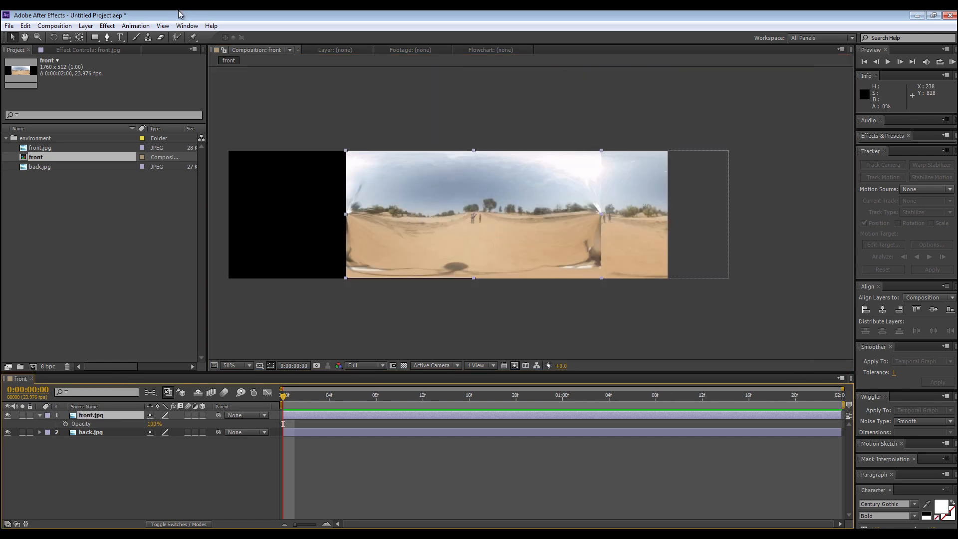
left_click(94, 37)
left_click_drag(646, 115, 532, 294)
left_click(12, 37)
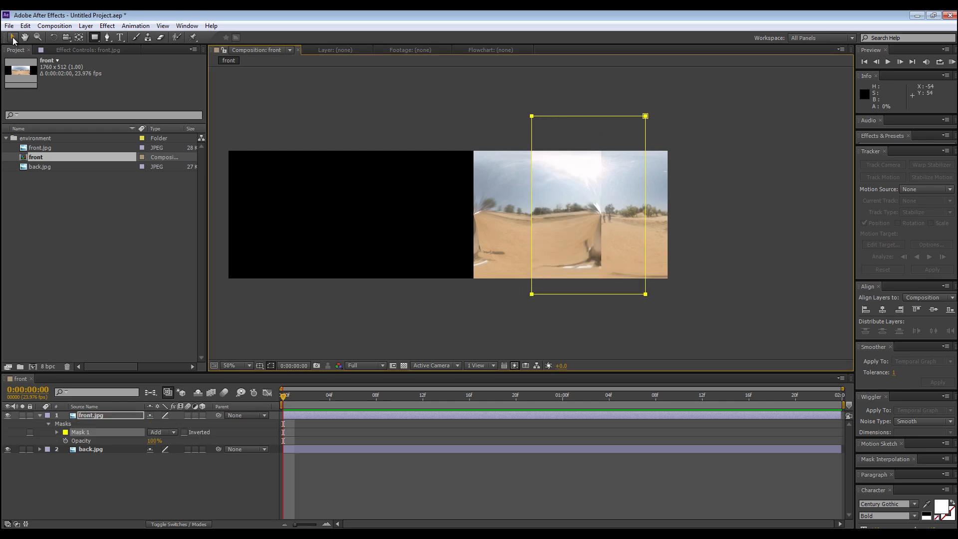
Set front.jpg's Mask 1 to Subtract and reveal its Mask Feather property.
left_click(167, 432)
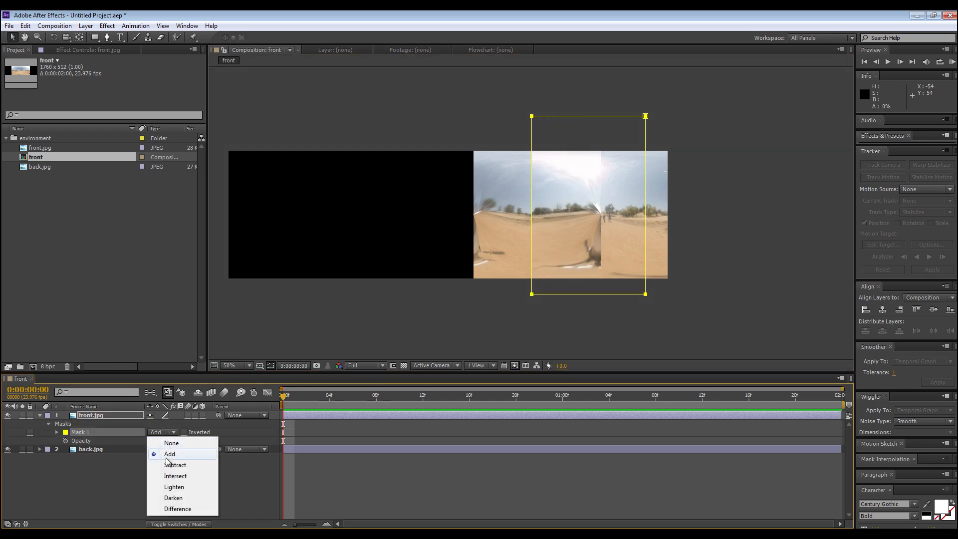
left_click(171, 466)
key("f")
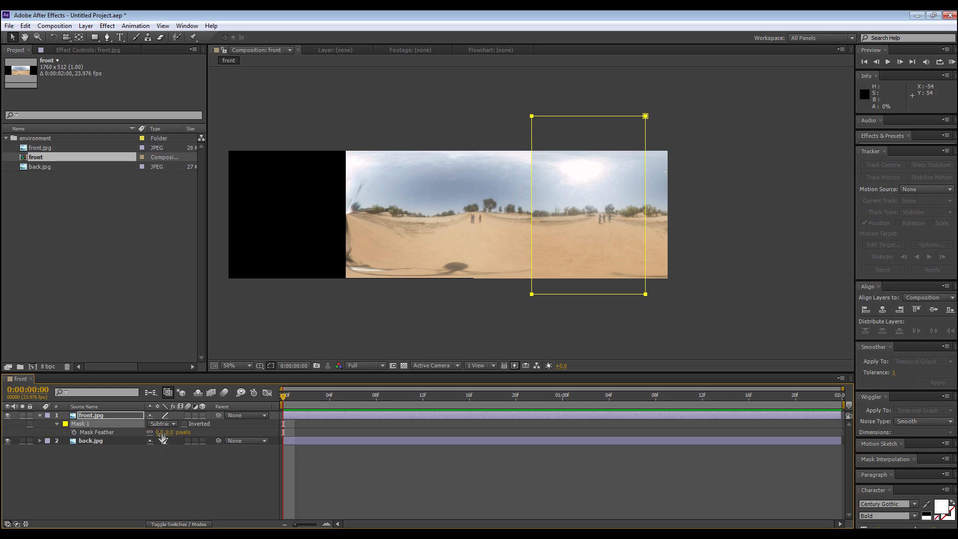
Feather front.jpg's Mask 1 by 27 pixels and inspect how the seam blends into back.jpg.
left_click_drag(158, 432, 164, 432)
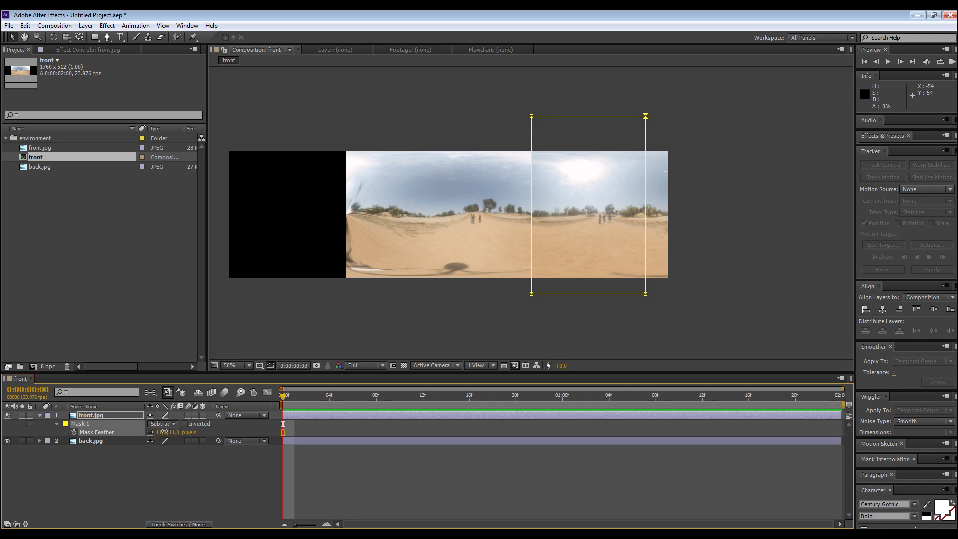
left_click(165, 461)
scroll(525, 235, "up", 4)
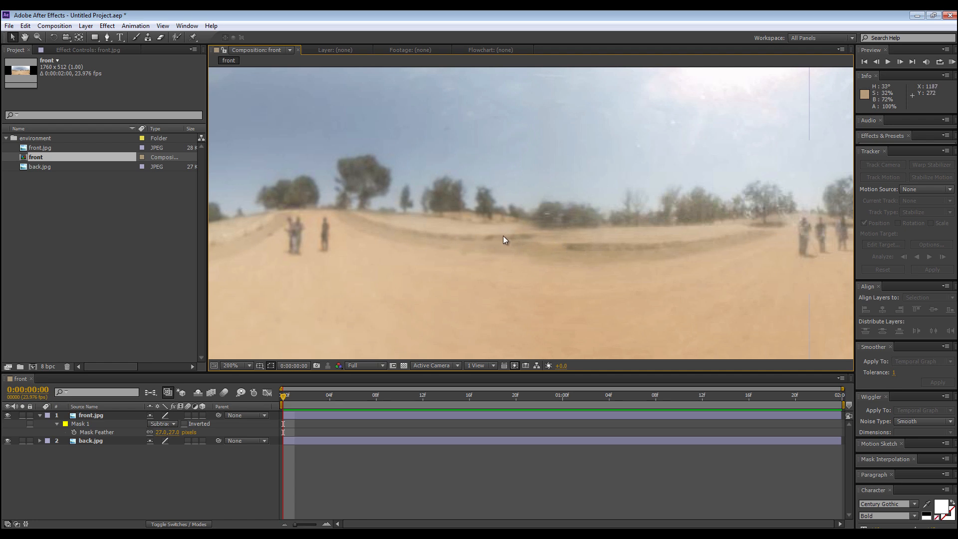
scroll(503, 237, "down", 2)
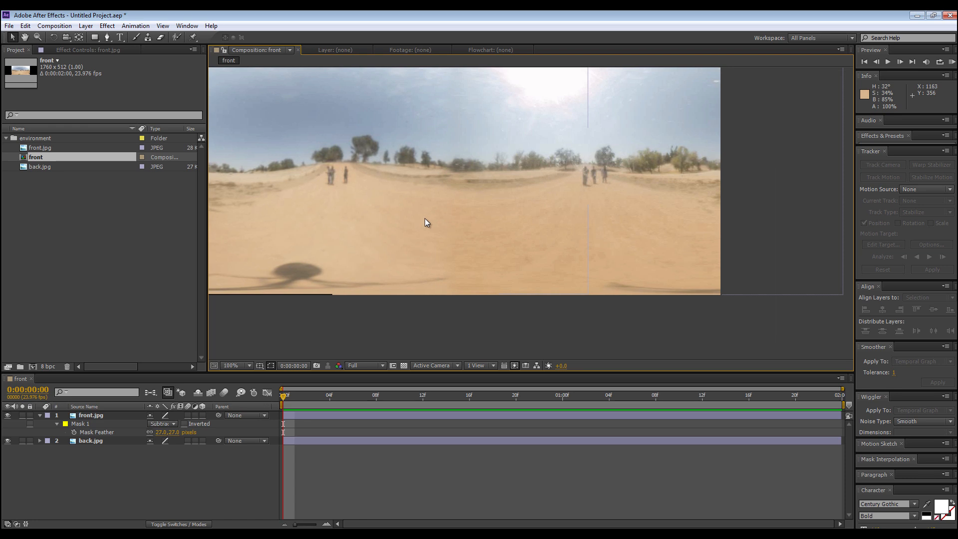
scroll(508, 235, "down", 2)
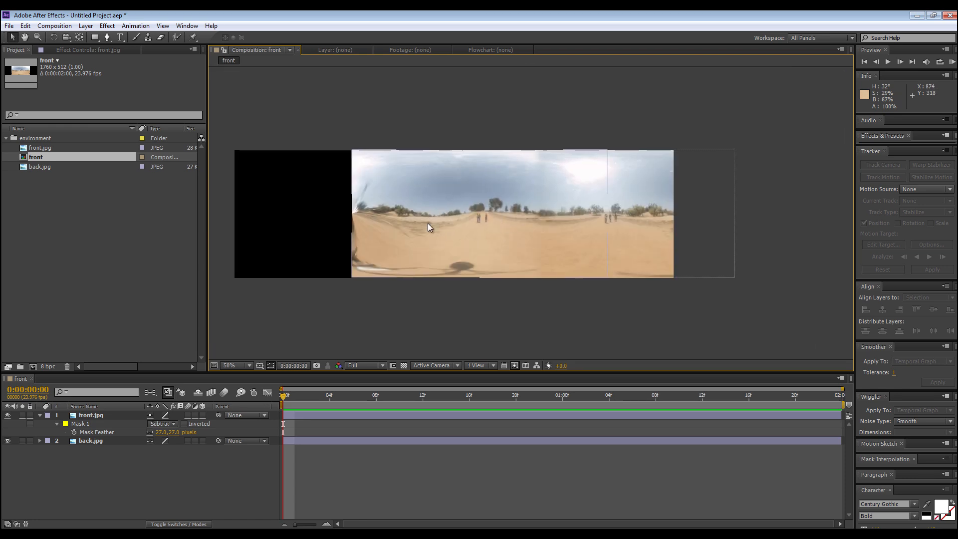
scroll(529, 211, "up", 2)
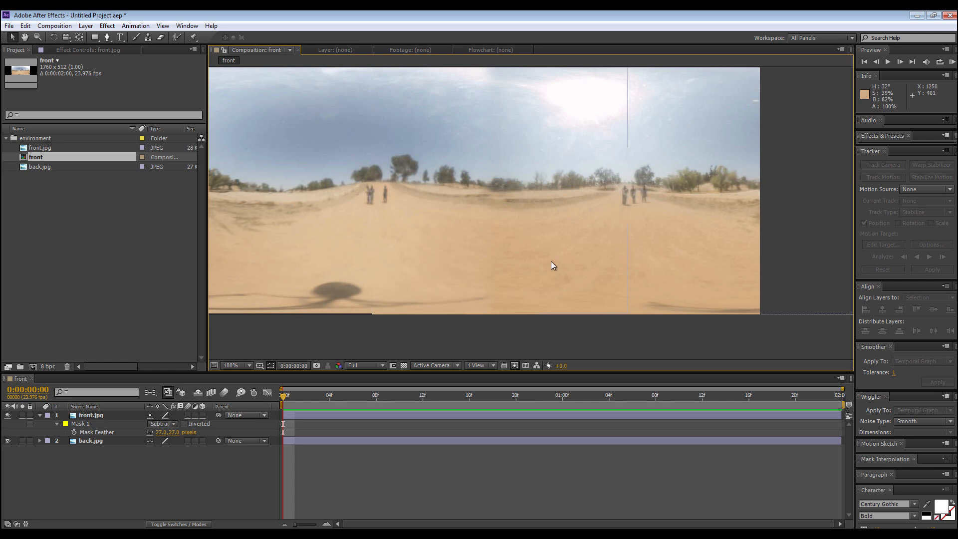
Apply a Levels color correction to front.jpg and lower its gamma to 0.89 to match the sand tone of back.jpg.
left_click(120, 417)
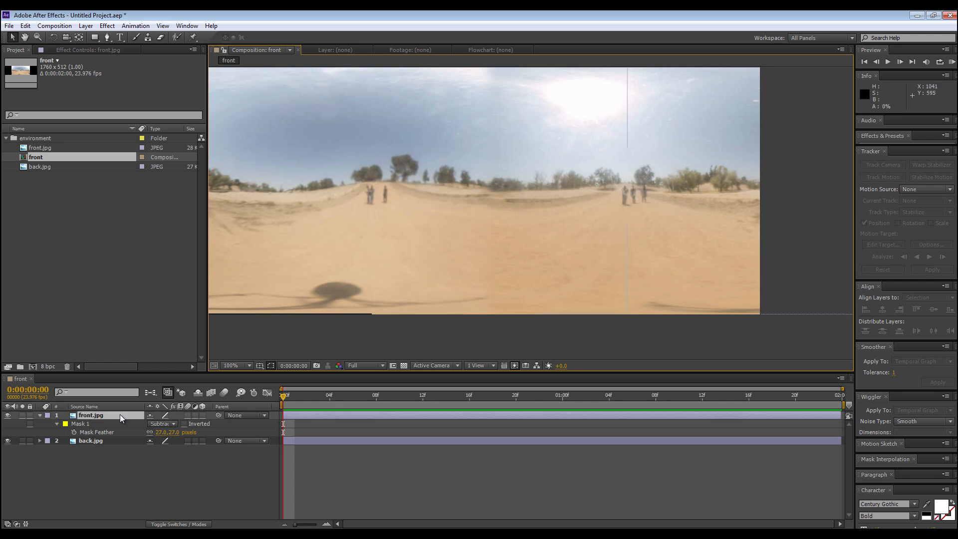
left_click(98, 51)
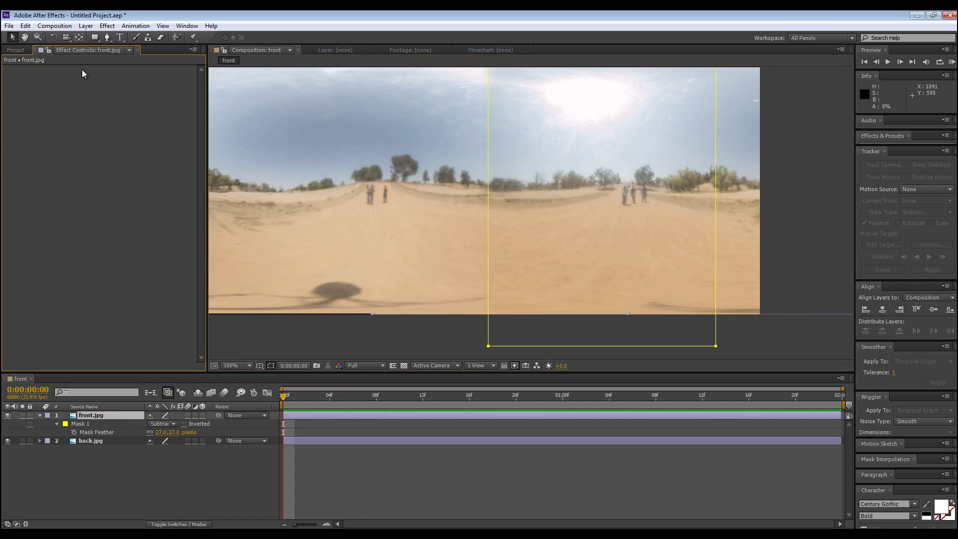
right_click(84, 70)
mouse_move(209, 158)
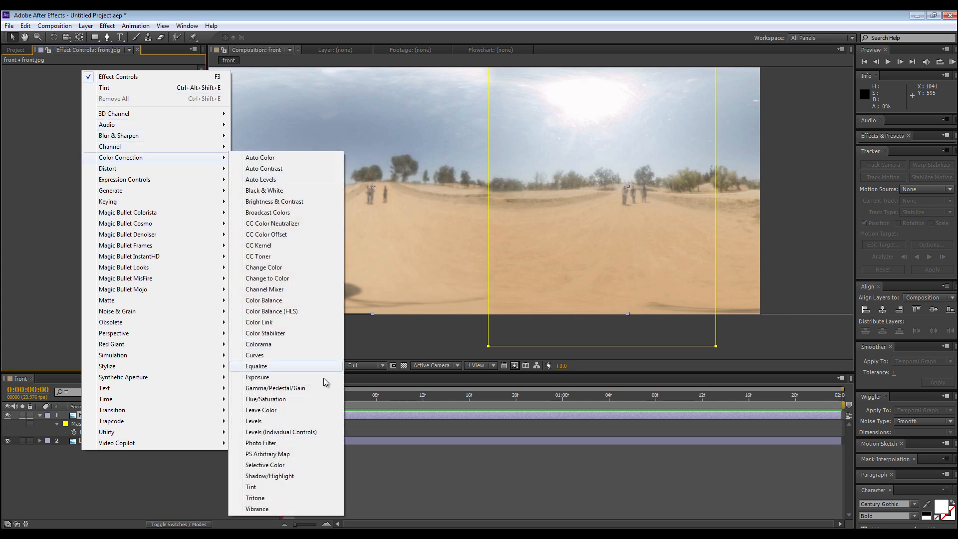
left_click(276, 423)
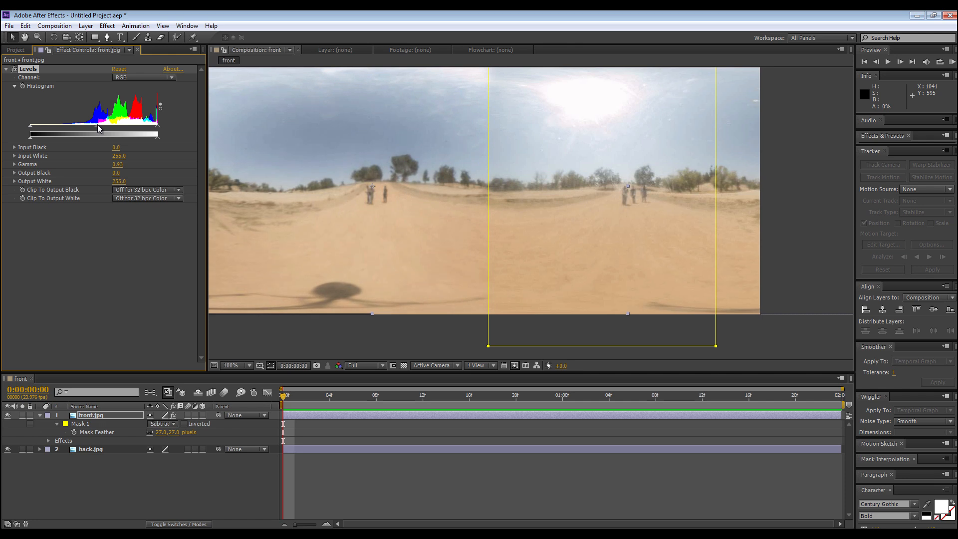
left_click(184, 504)
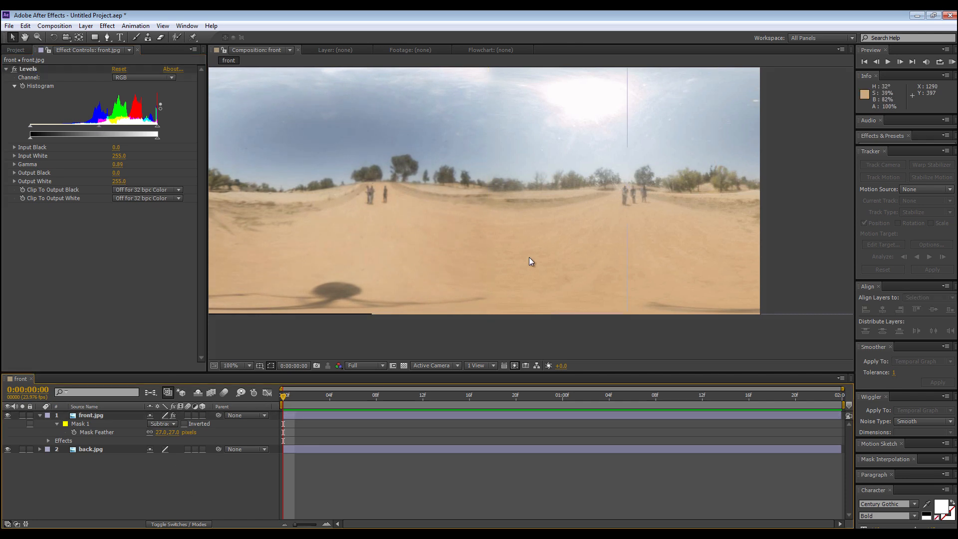
Set front.jpg's Mask Feather to 50 pixels and check the blend across the panorama.
left_click(162, 433)
type("50")
key("Return")
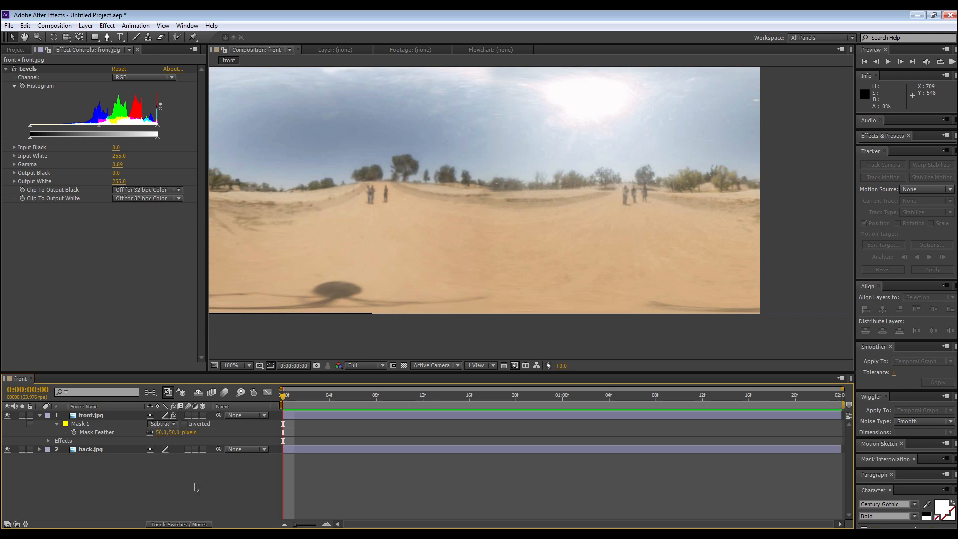
scroll(525, 255, "down", 1)
scroll(525, 256, "up", 1)
left_click_drag(502, 218, 466, 220)
scroll(466, 219, "down", 1)
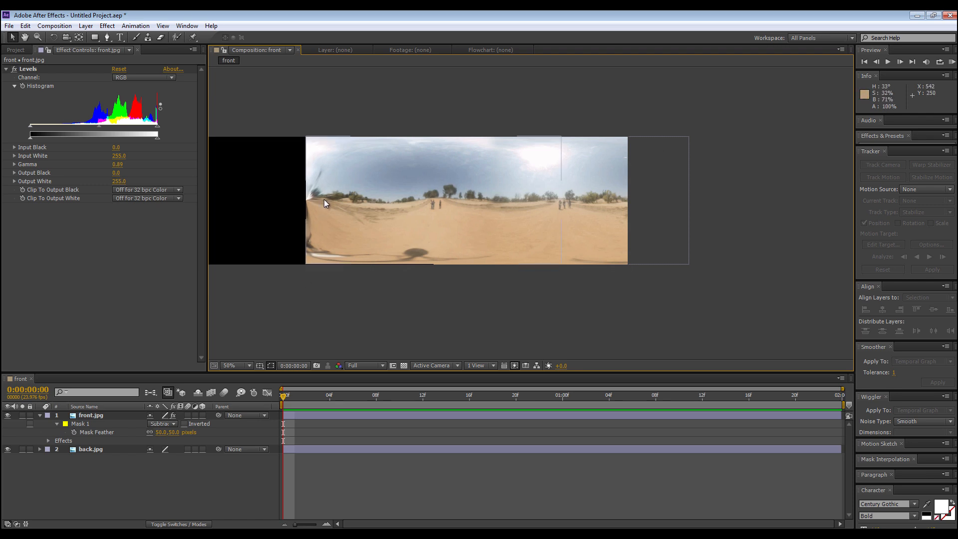
Select both image layers and move them left together so back.jpg's stretched end lies inside the composition.
left_click_drag(618, 328, 405, 211)
left_click_drag(540, 221, 430, 196)
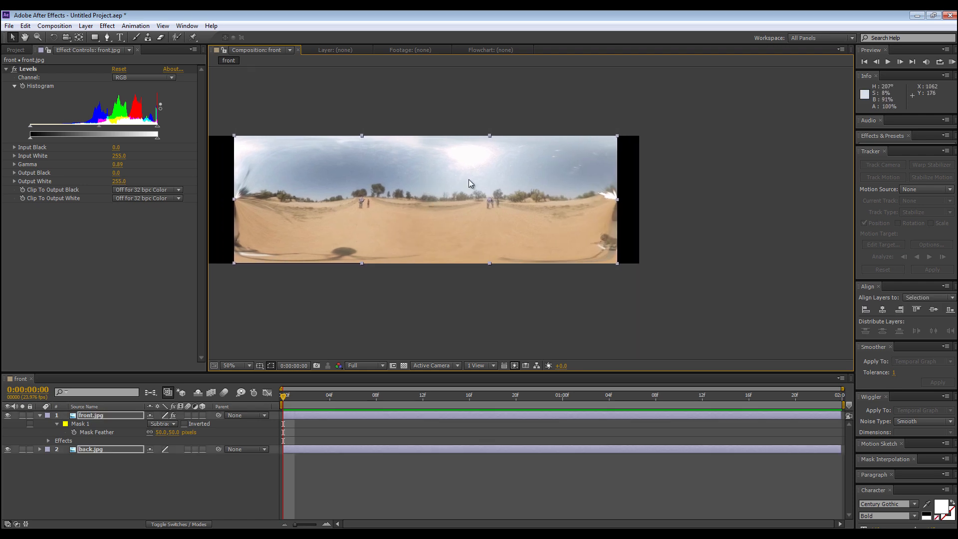
left_click(463, 301)
left_click_drag(418, 209, 419, 209)
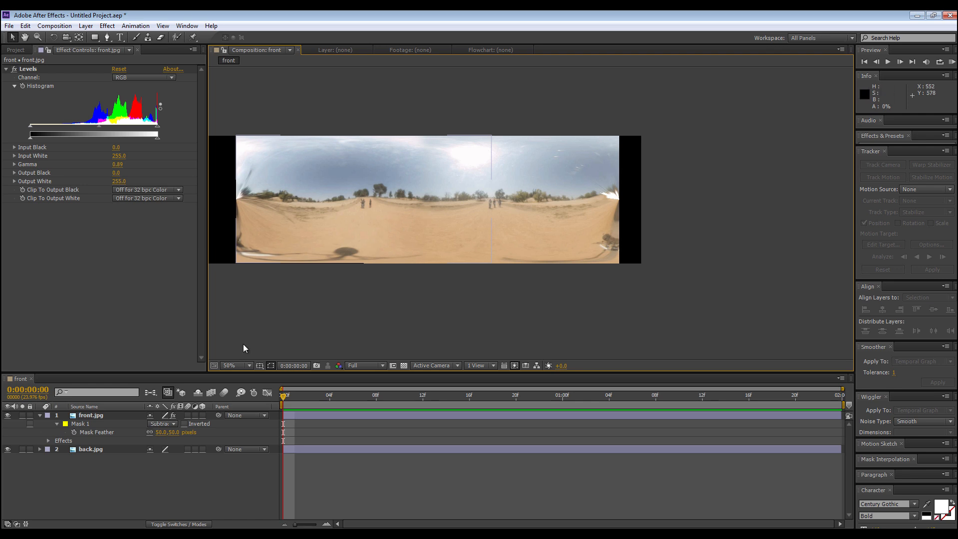
Duplicate back.jpg, place the copy above front.jpg, and move it left over front.jpg's uncovered end.
left_click(119, 451)
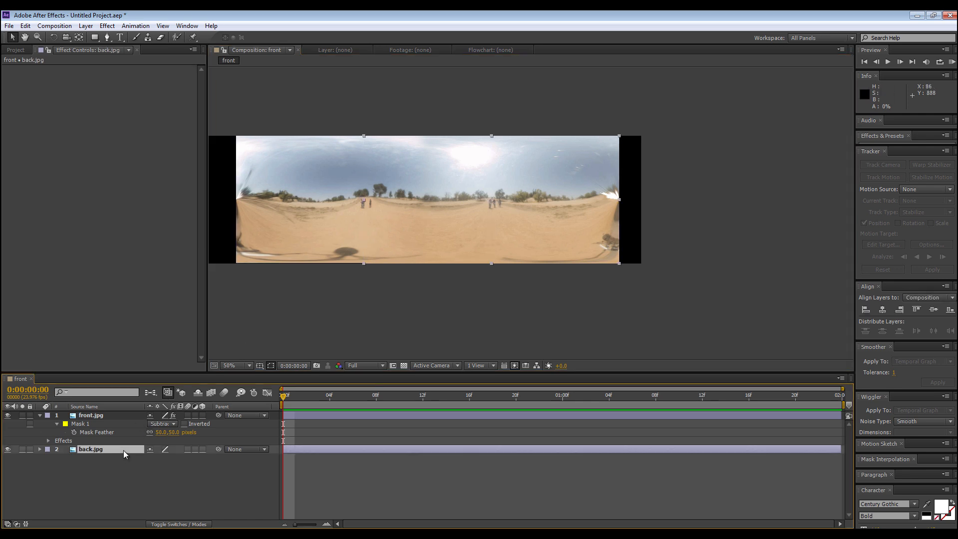
key("ctrl+d")
left_click_drag(124, 450, 126, 414)
left_click_drag(374, 210, 449, 189)
left_click_drag(630, 185, 378, 193)
Set the top back.jpg copy's opacity to 50%.
left_click(105, 415)
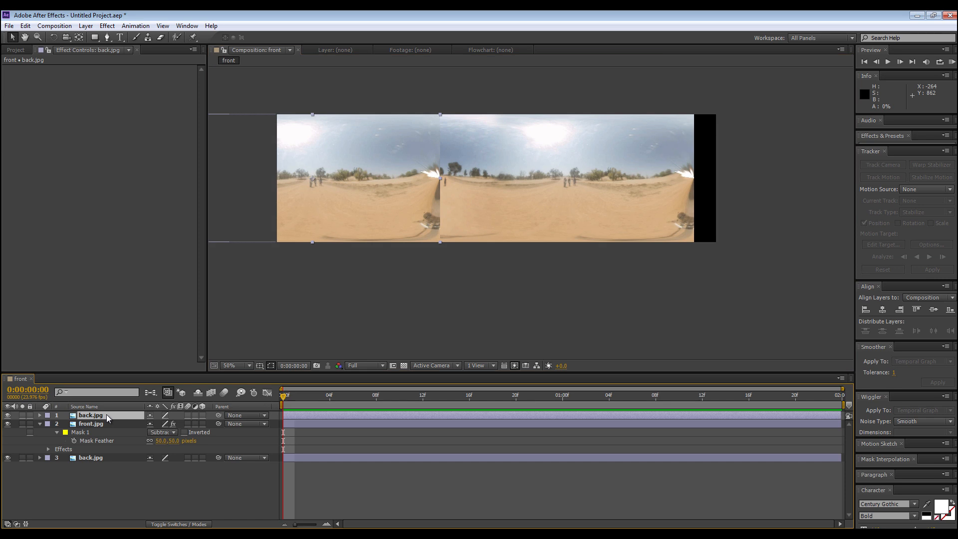
key("t")
left_click(152, 424)
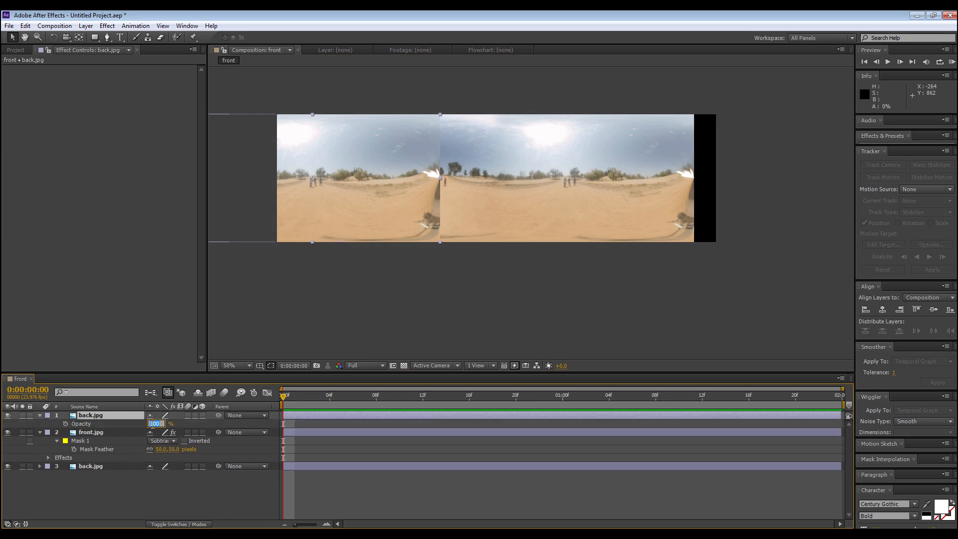
type("50")
key("Return")
Move the semi-transparent back.jpg copy so its trees and horizon line up with the left part of front.jpg.
scroll(349, 207, "up", 2)
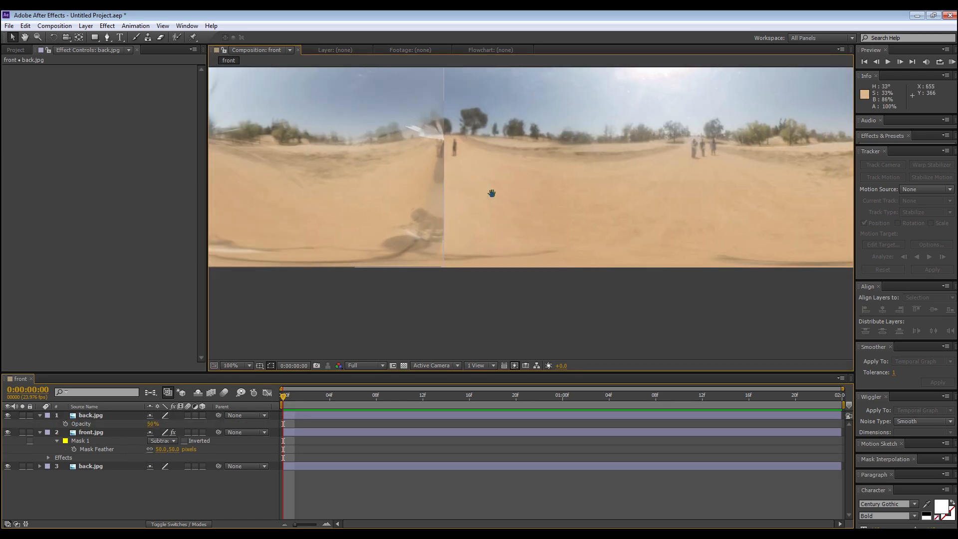
scroll(459, 196, "down", 2)
scroll(377, 188, "up", 2)
mouse_move(353, 191)
left_mouse_down()
mouse_move(363, 187)
mouse_move(345, 189)
mouse_move(354, 185)
mouse_move(354, 199)
mouse_move(353, 187)
left_mouse_up()
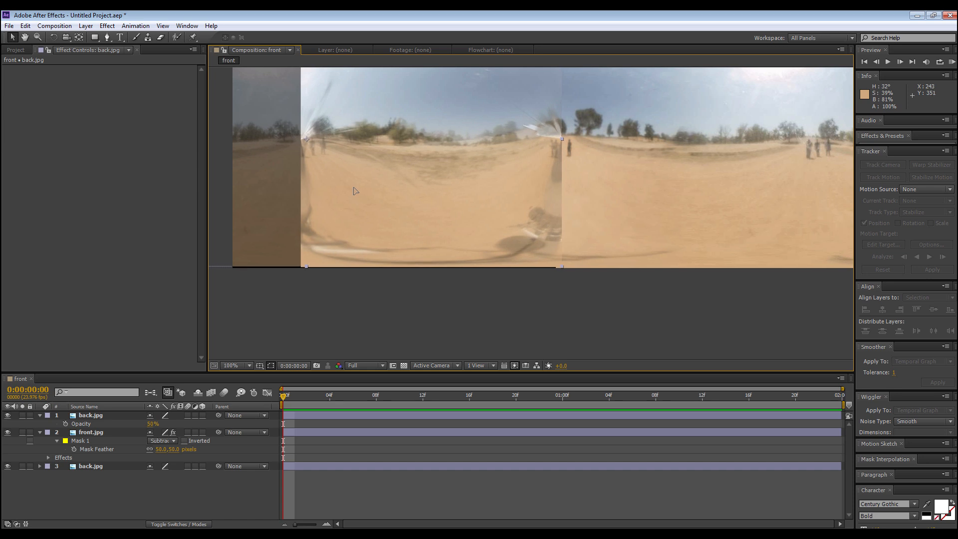
left_click_drag(355, 189, 356, 199)
key("comma")
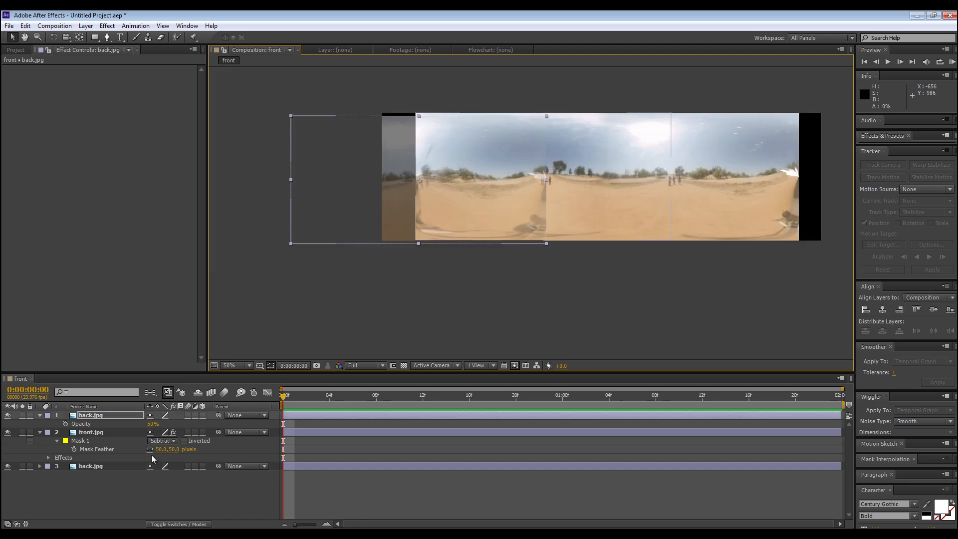
Restore the top back.jpg copy's opacity to 100% and draw a rectangular mask around the seam at its right end.
left_click_drag(151, 426, 200, 426)
scroll(436, 205, "up", 3)
left_click(107, 418)
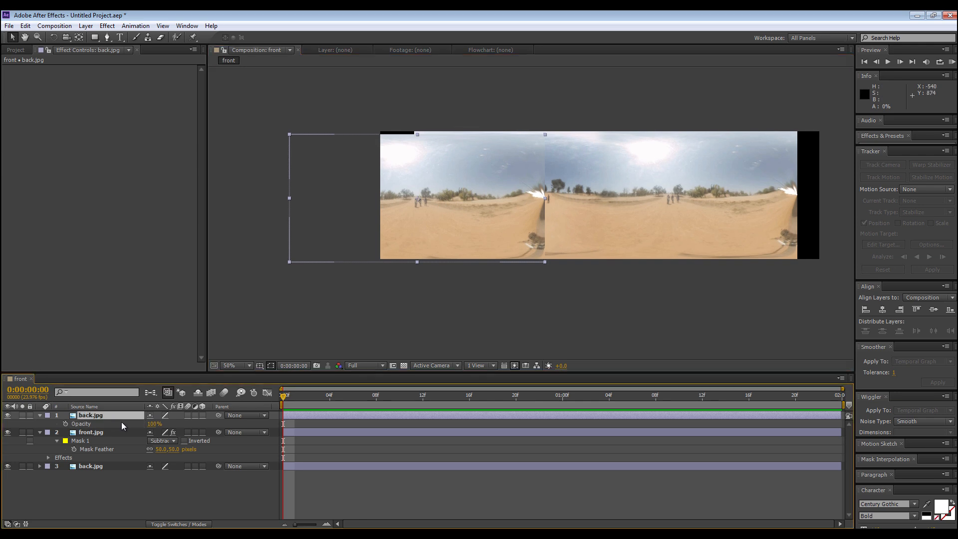
left_click(96, 38)
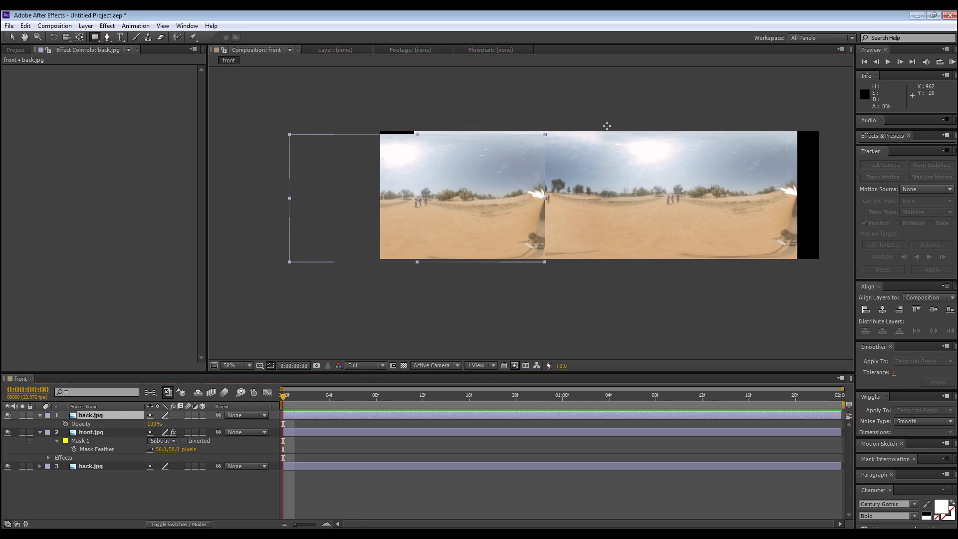
left_click_drag(571, 110, 483, 278)
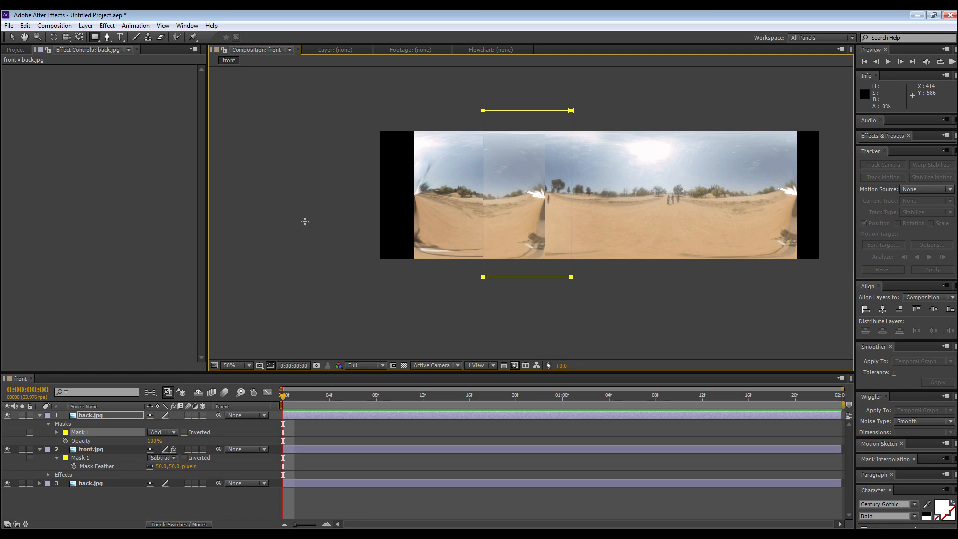
left_click(10, 38)
Set the mode of the top back.jpg copy's Mask 1 to Subtract.
left_click(167, 432)
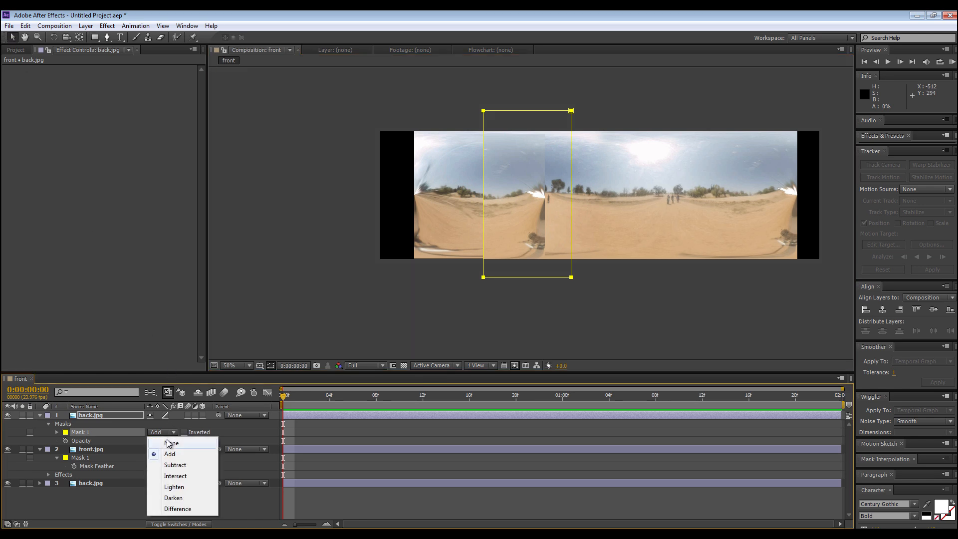
left_click(171, 443)
left_click(167, 433)
left_click(174, 465)
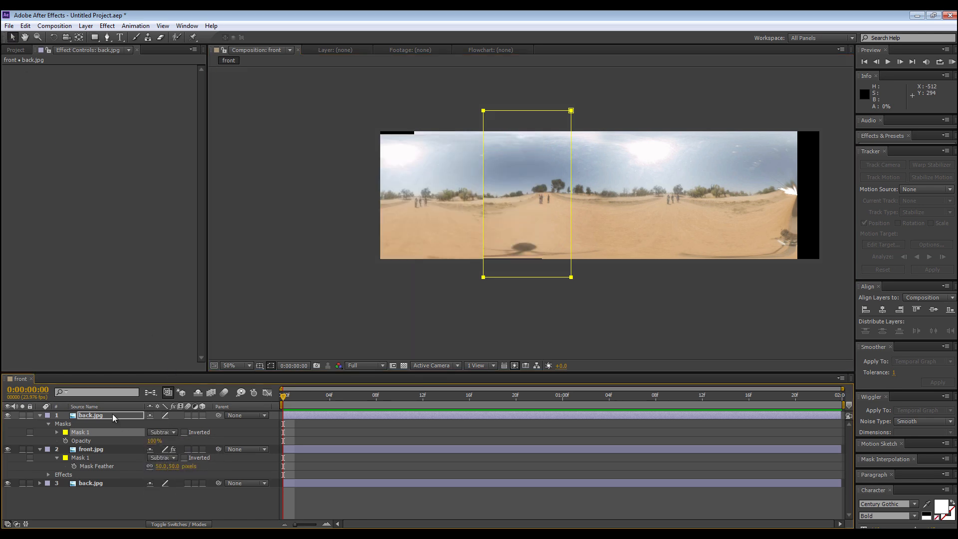
Feather the top back.jpg copy's Mask 1 by 49 pixels and inspect the blend with front.jpg.
left_click(114, 416)
key("f")
left_click_drag(159, 433, 180, 429)
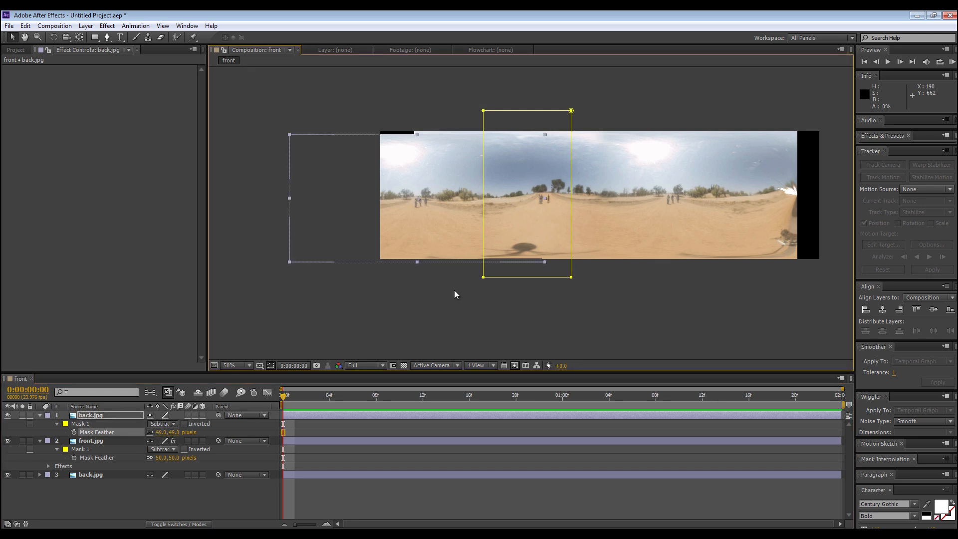
left_click(419, 331)
scroll(505, 261, "up", 2)
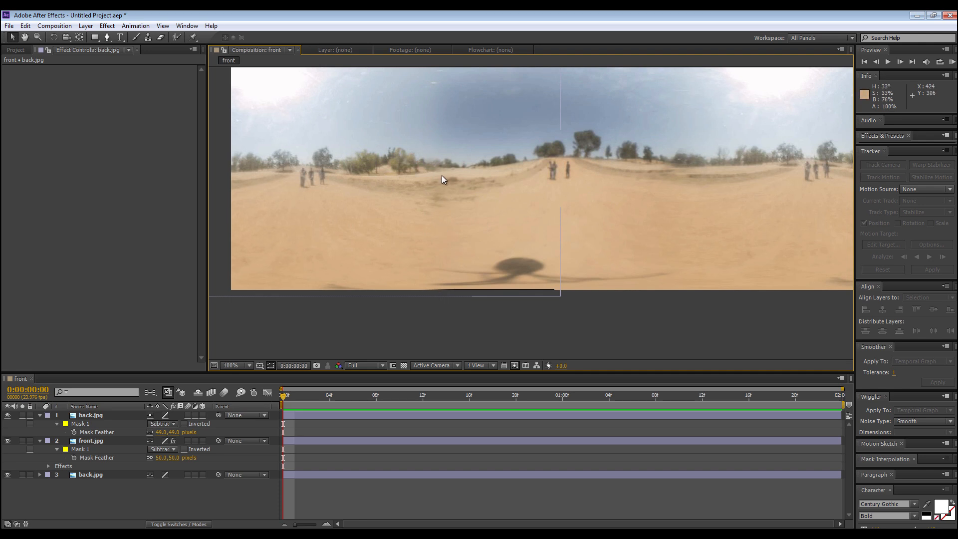
scroll(425, 216, "down", 2)
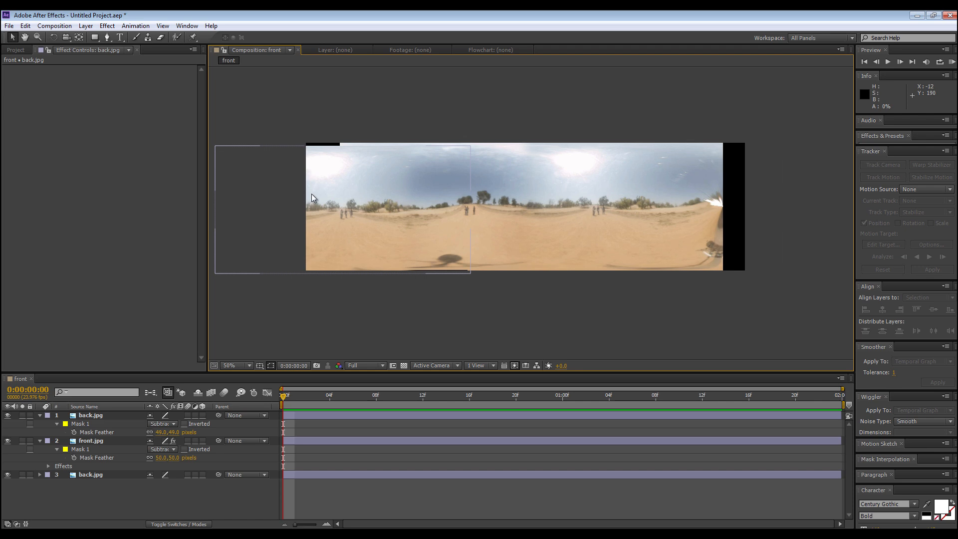
Widen the front composition to 2871 px, keeping its height at 512 px.
left_click_drag(355, 216, 474, 208)
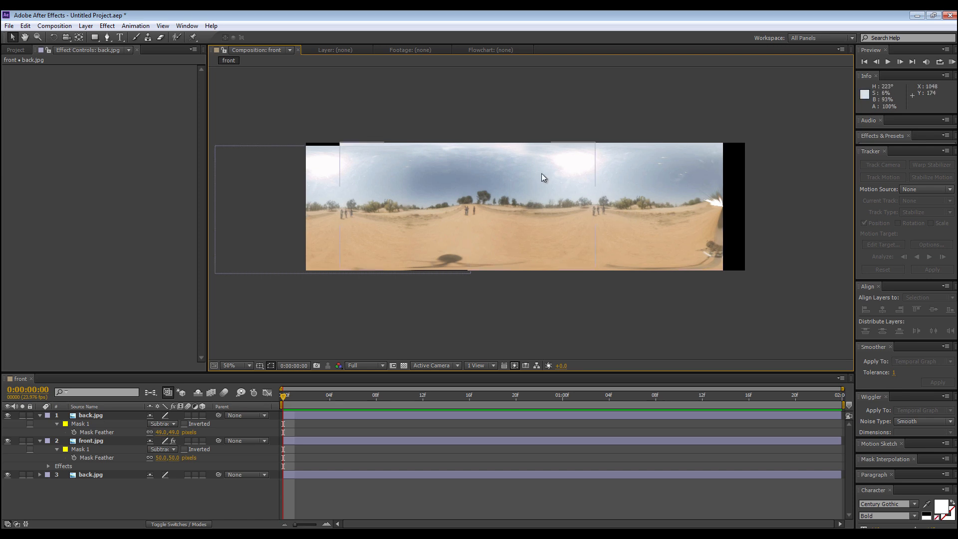
left_click_drag(483, 175, 477, 169)
left_click(54, 25)
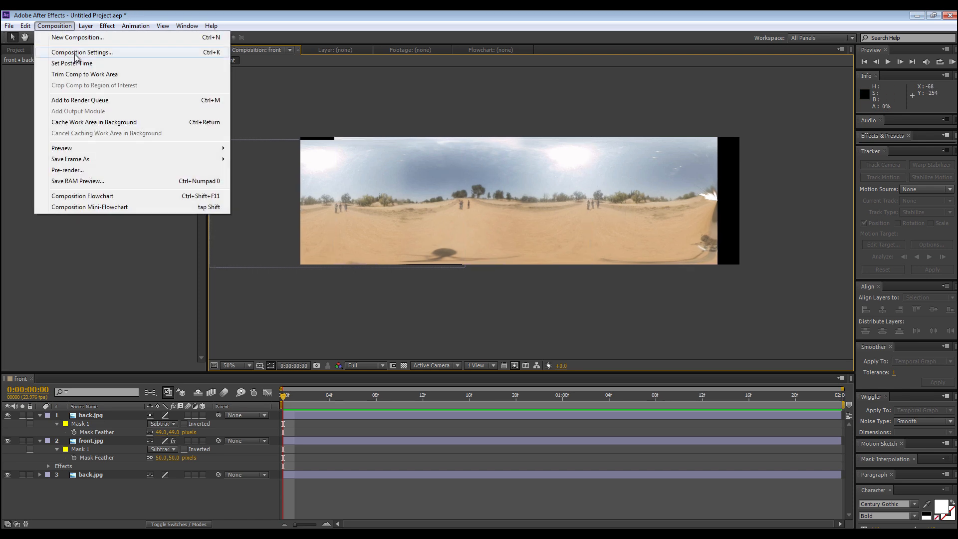
left_click(74, 56)
key("Tab")
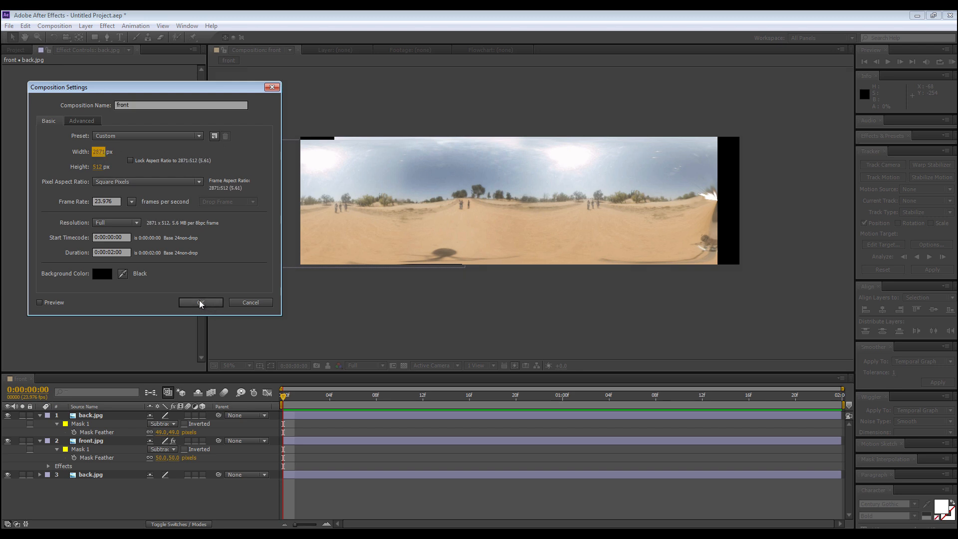
left_click(201, 302)
key("comma")
key("period")
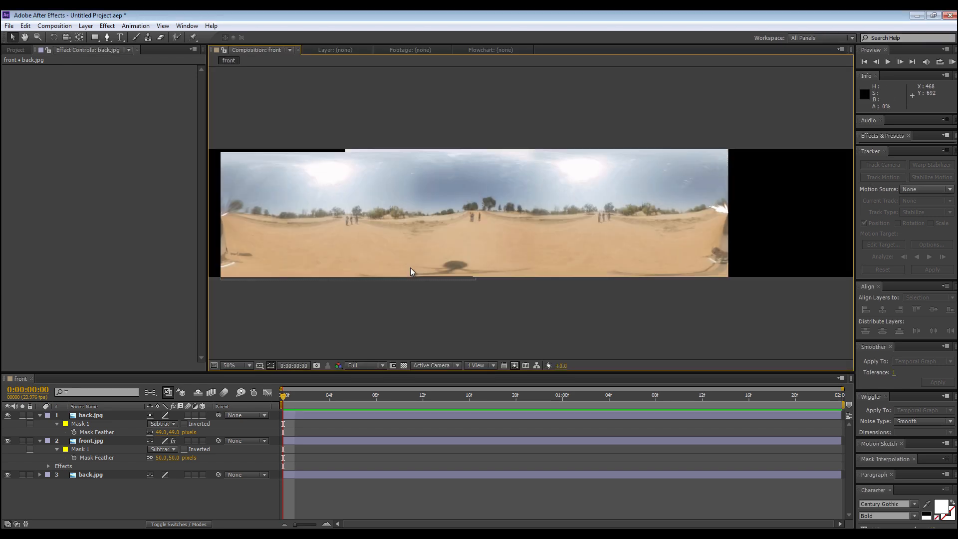
Select all three layers and move them right together within the widened composition.
key("ctrl+a")
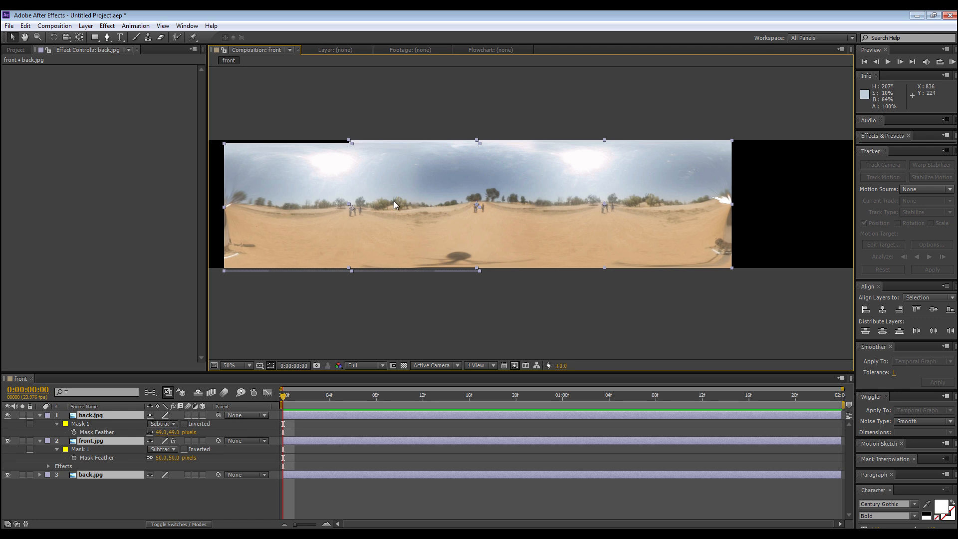
left_click_drag(395, 206, 451, 206)
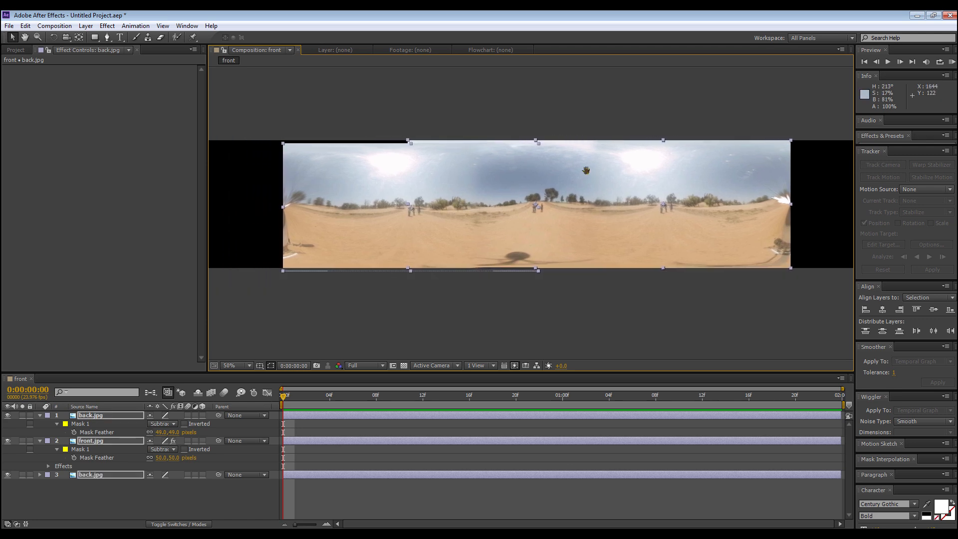
left_click_drag(514, 171, 514, 171)
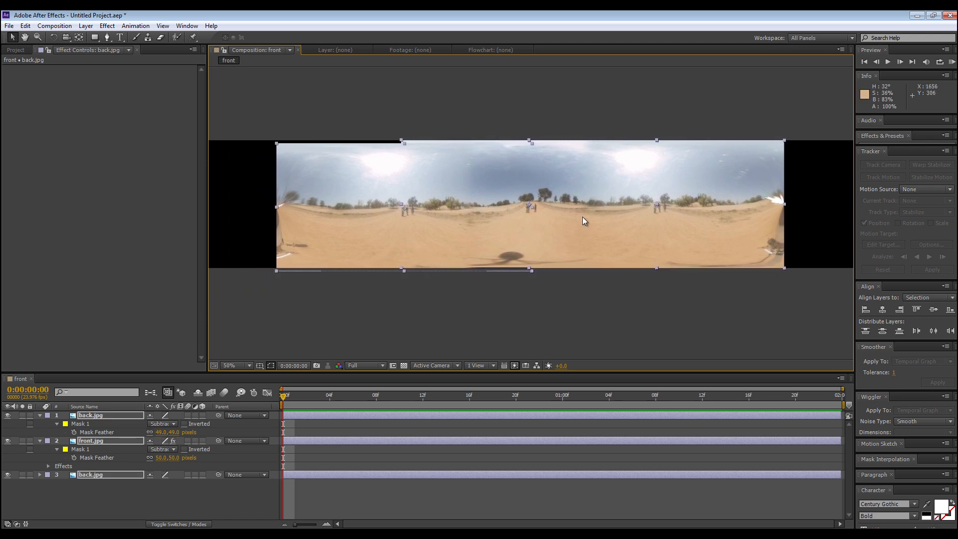
Draw a region of interest around the stitched panorama, leaving out the empty area beyond its right end.
key("period")
left_click_drag(621, 209, 430, 218)
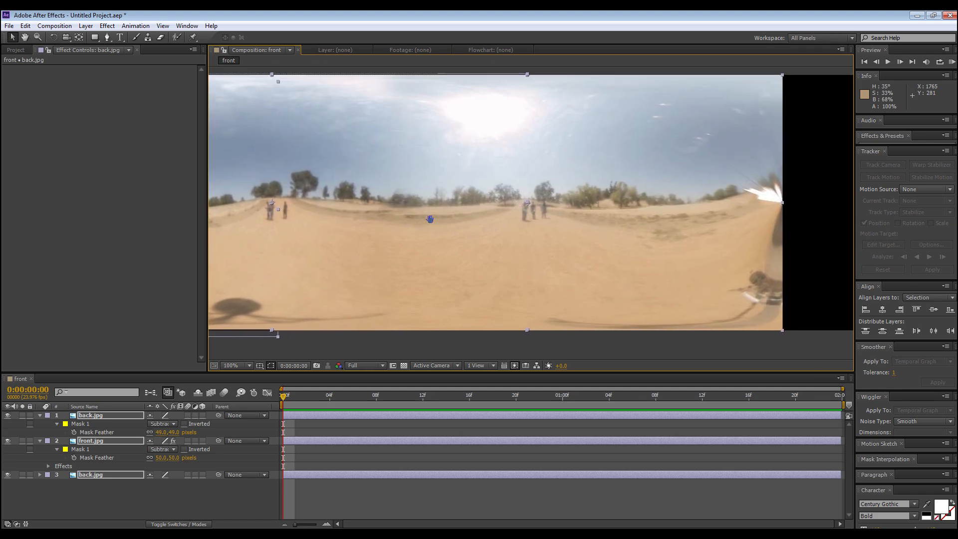
key("comma")
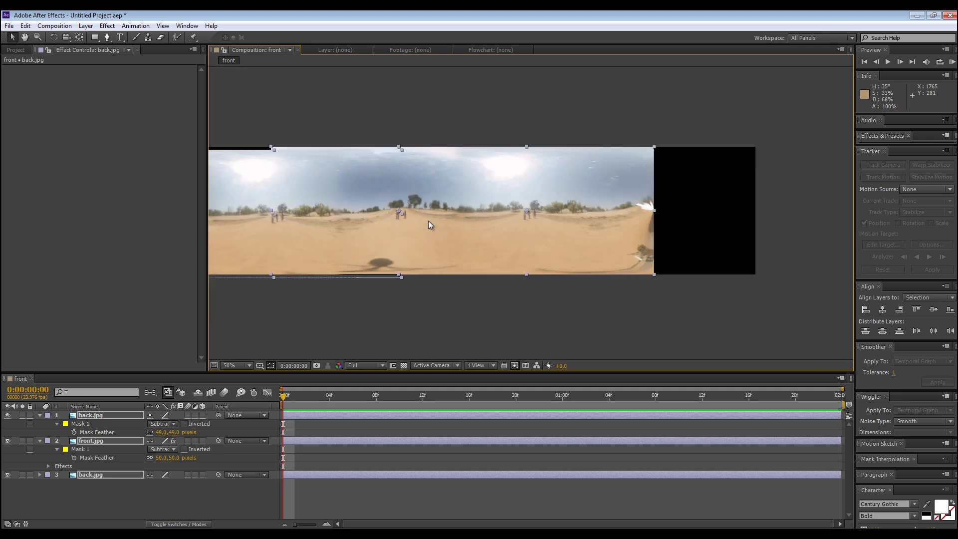
left_click(393, 366)
left_click_drag(640, 276, 207, 132)
Trim the right edge of the region of interest to the third person in the panorama's rightmost group of people.
key("period")
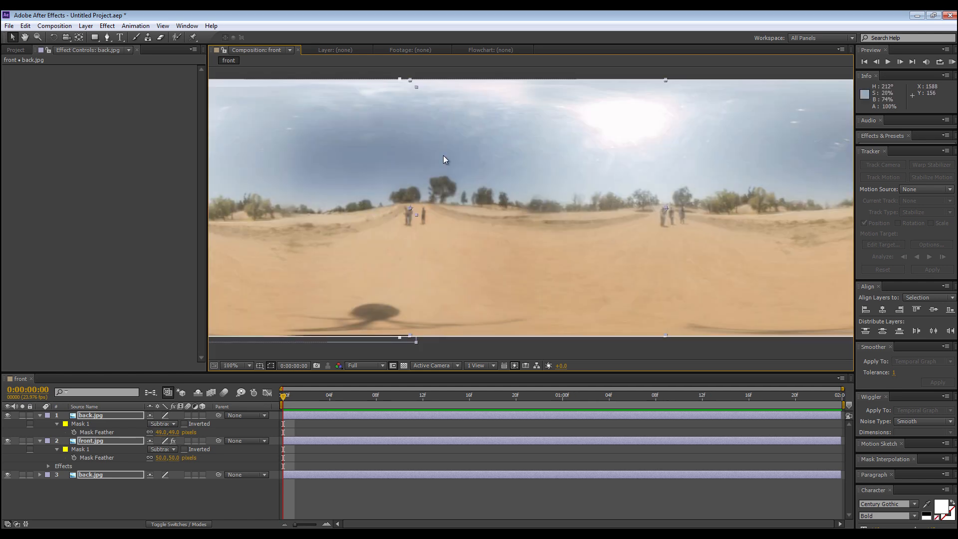
left_click_drag(573, 188, 288, 167)
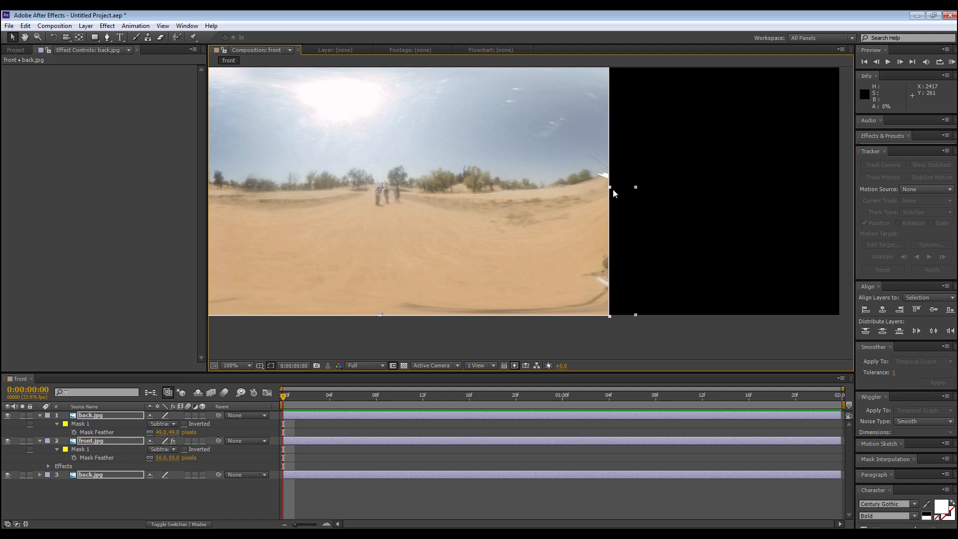
left_click_drag(613, 192, 405, 214)
key("period")
left_click_drag(313, 168, 511, 184)
key("period")
key("period")
left_click_drag(380, 134, 449, 233)
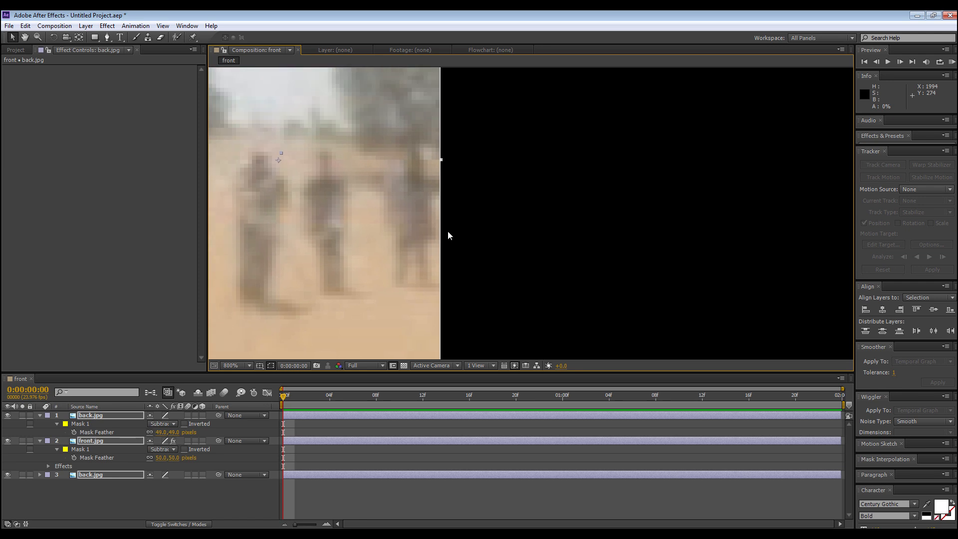
left_click_drag(442, 160, 432, 160)
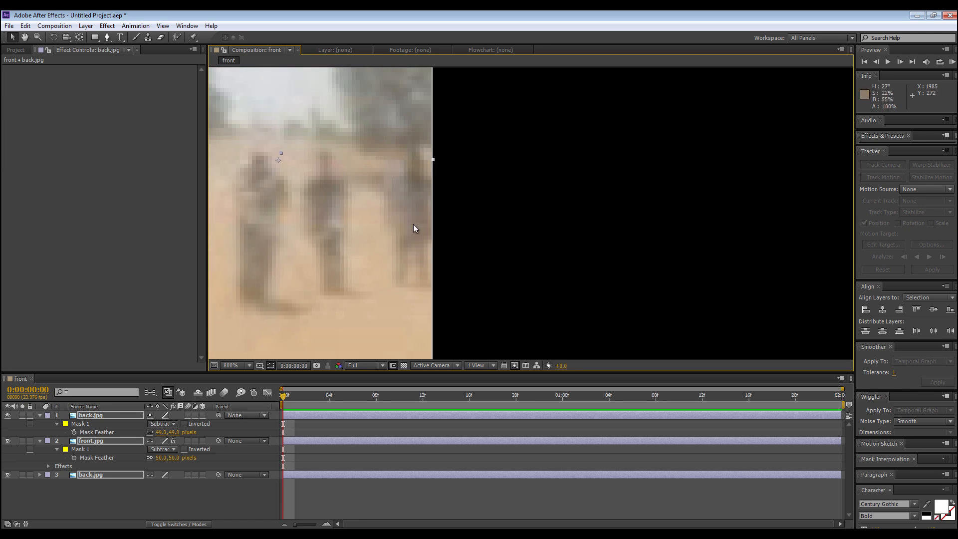
Shift the region of interest right so its left edge sits just past the panorama's leftmost group of people.
scroll(413, 224, "down", 4)
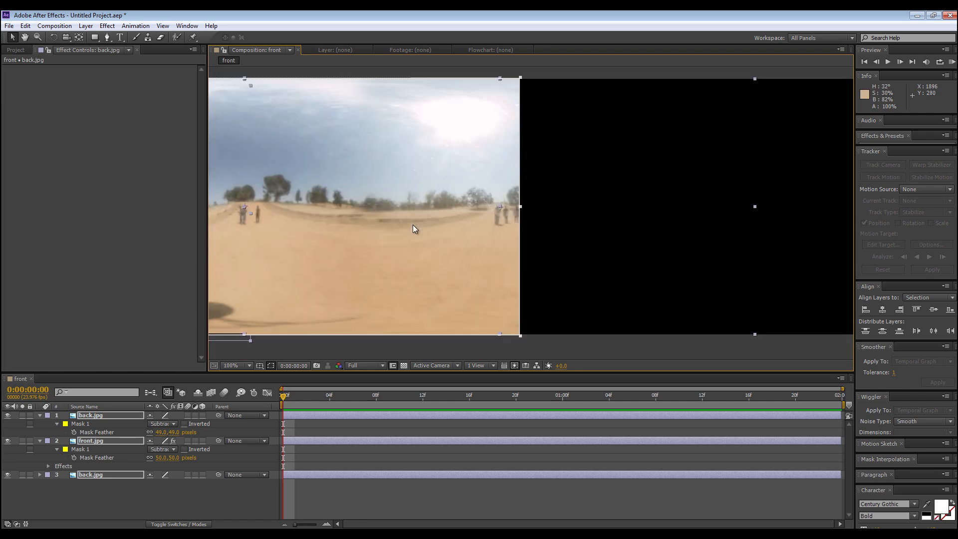
left_click_drag(315, 212, 542, 210)
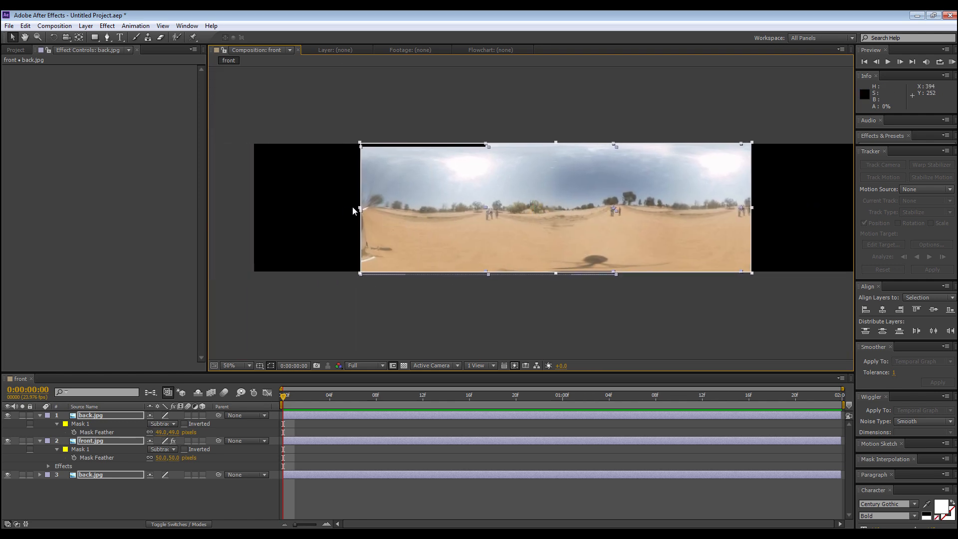
scroll(306, 198, "up", 2)
left_click_drag(351, 195, 527, 196)
left_click_drag(368, 213, 647, 228)
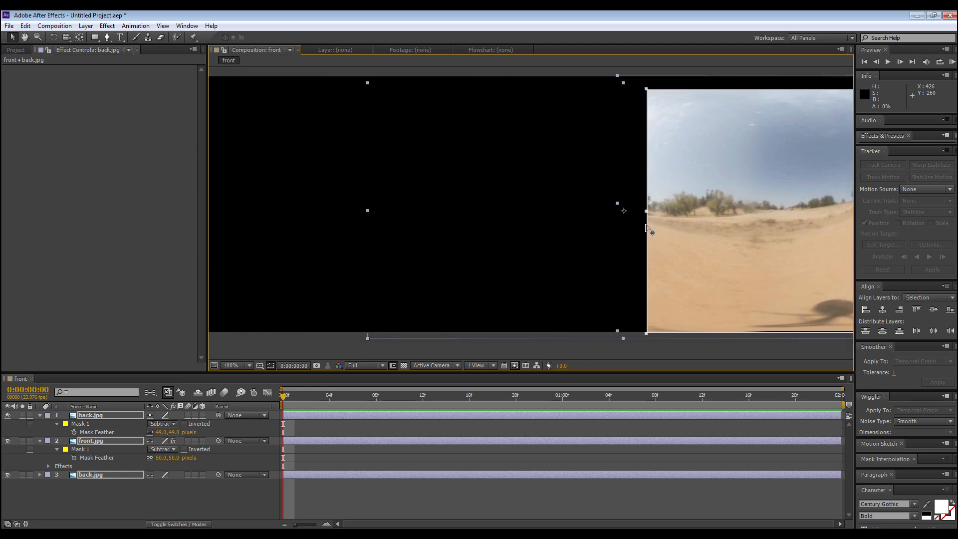
left_click_drag(732, 194, 492, 195)
key("comma")
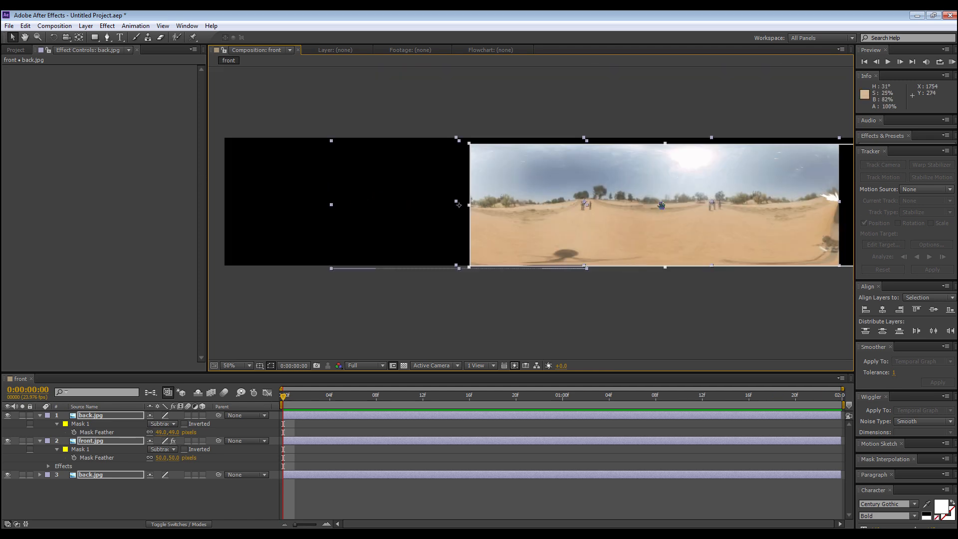
left_click_drag(661, 205, 588, 205)
left_click_drag(484, 200, 511, 196)
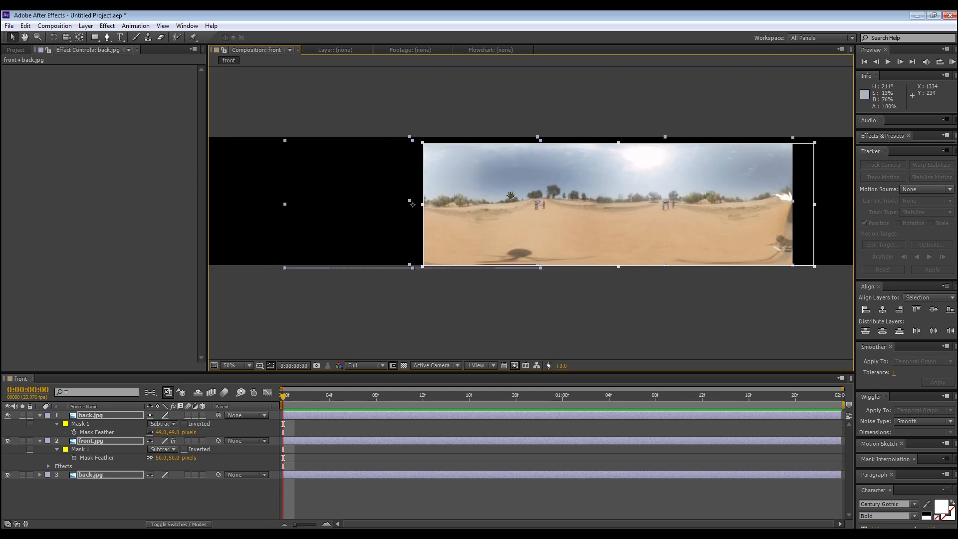
Fine-tune the left edge of the region of interest at high magnification, beside the trees past the leftmost people.
left_click_drag(414, 208, 493, 204)
scroll(493, 204, "down", 2)
scroll(493, 204, "up", 4)
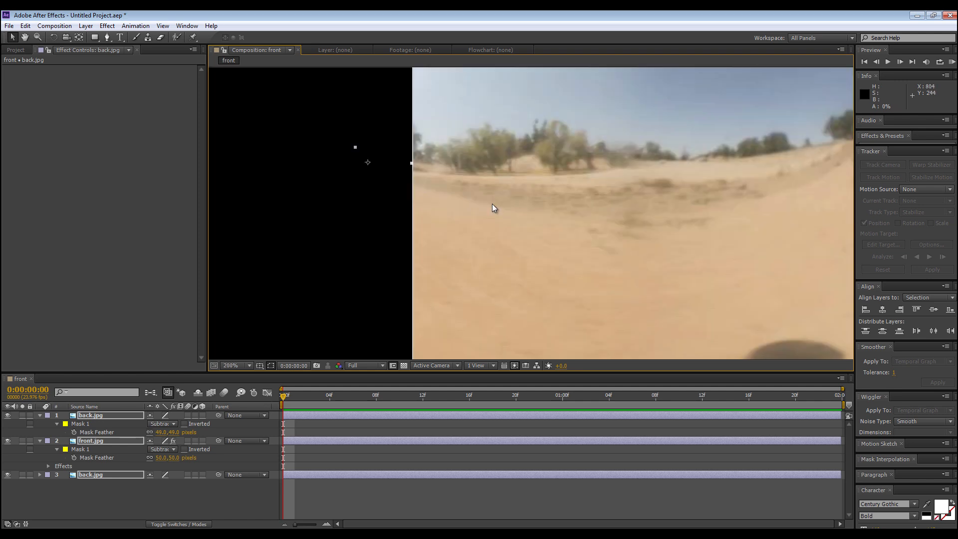
scroll(434, 180, "up", 1)
left_click_drag(479, 150, 763, 264)
mouse_move(463, 170)
left_mouse_down()
mouse_move(430, 171)
mouse_move(452, 171)
left_mouse_up()
scroll(457, 190, "up", 1)
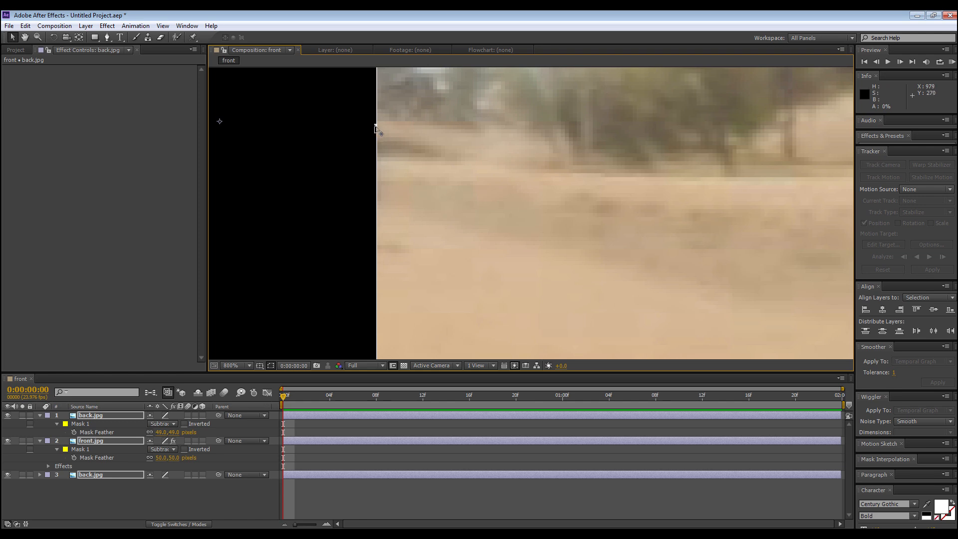
left_click_drag(378, 130, 381, 128)
Extend the region of interest to the top and bottom of the panorama and crop the composition to it.
scroll(528, 162, "down", 7)
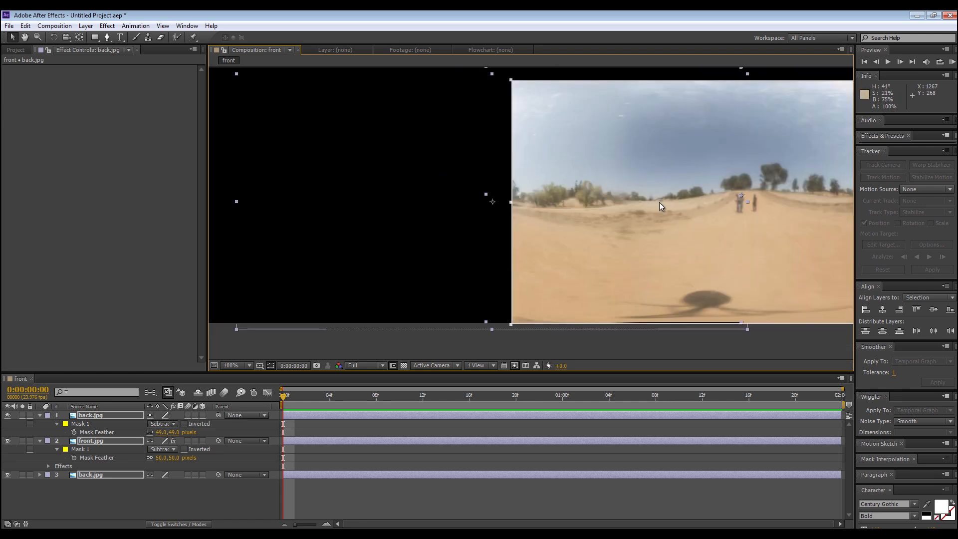
scroll(660, 202, "down", 1)
left_click_drag(726, 201, 471, 200)
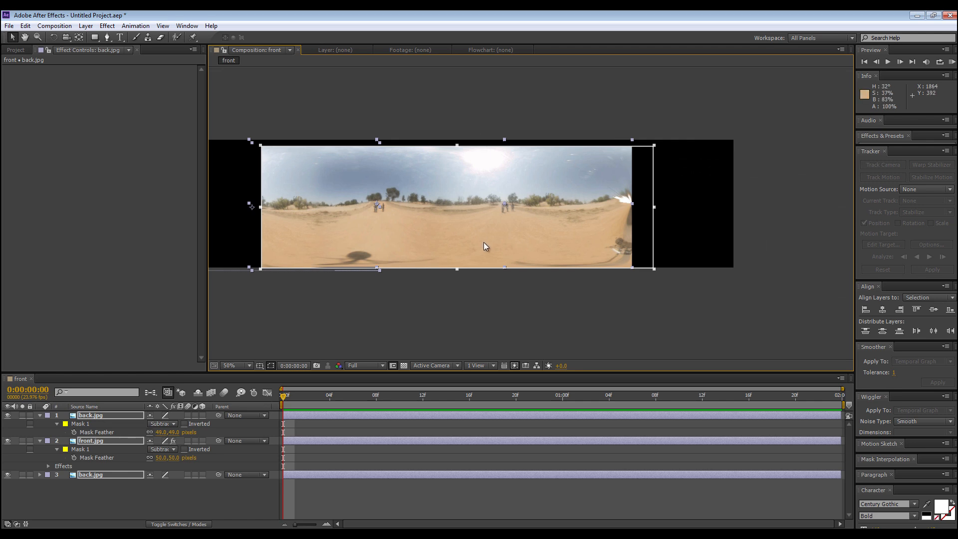
left_click_drag(457, 147, 457, 138)
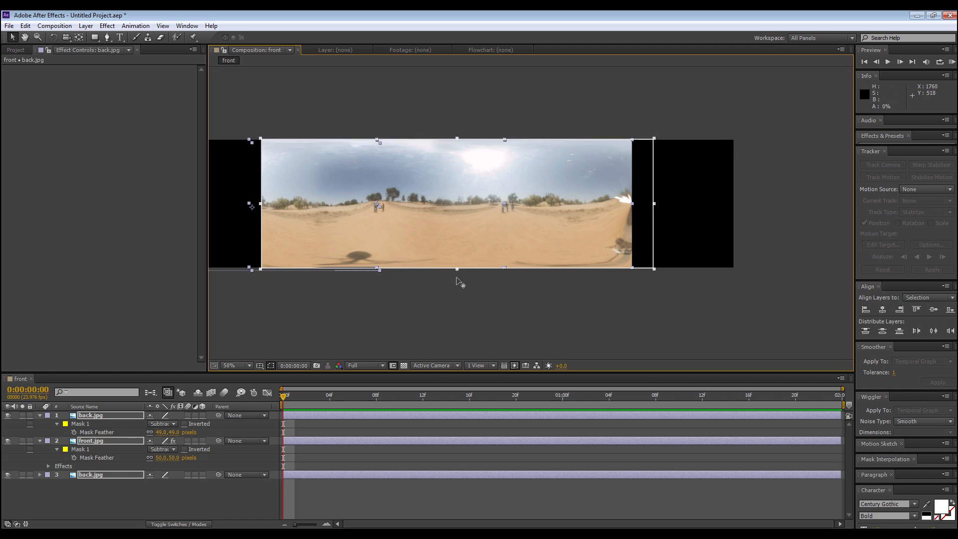
left_click_drag(456, 270, 456, 267)
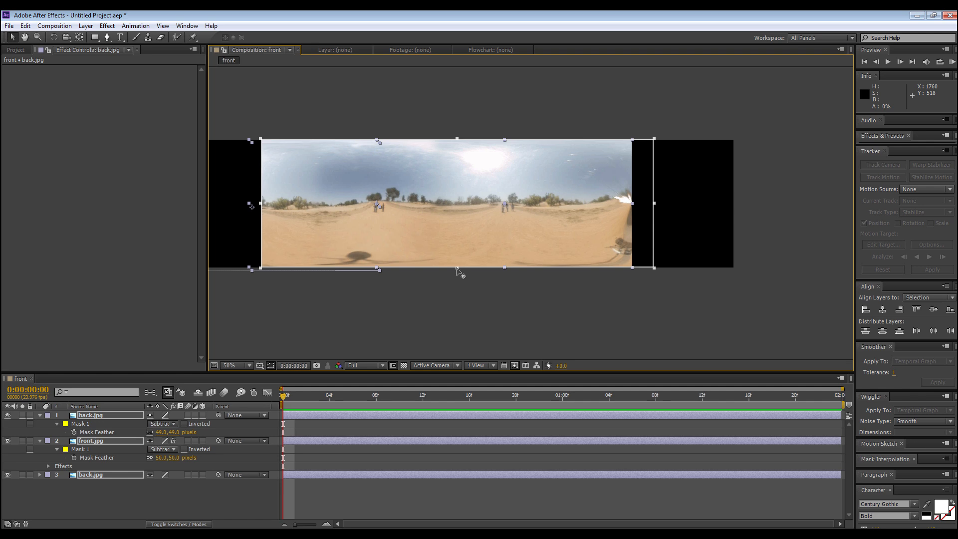
left_click(432, 282)
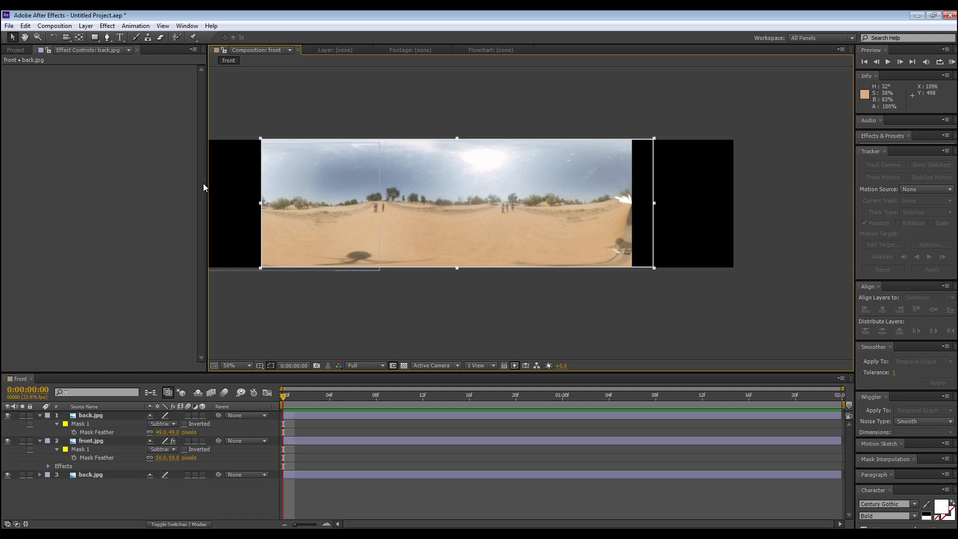
left_click(54, 26)
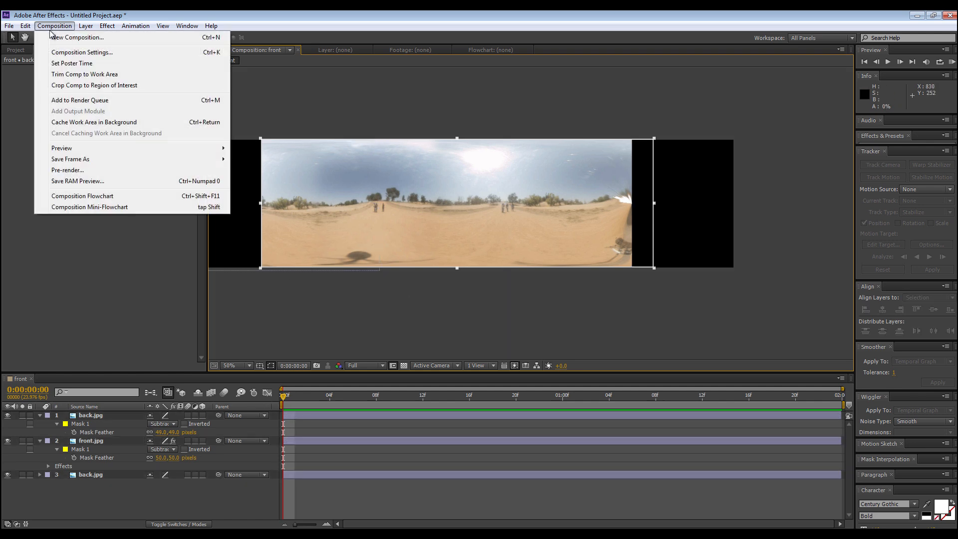
left_click(94, 86)
Draw a new region of interest on the cropped panorama, ending at the third person in the rightmost group.
left_click(679, 216)
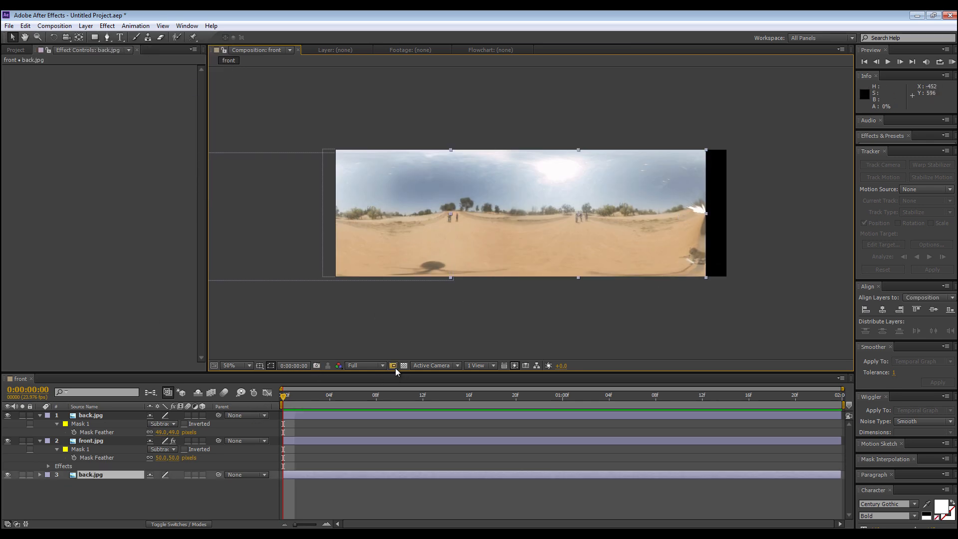
mouse_move(318, 284)
left_mouse_down()
mouse_move(486, 209)
mouse_move(735, 125)
mouse_move(588, 139)
left_mouse_up()
scroll(585, 202, "up", 4)
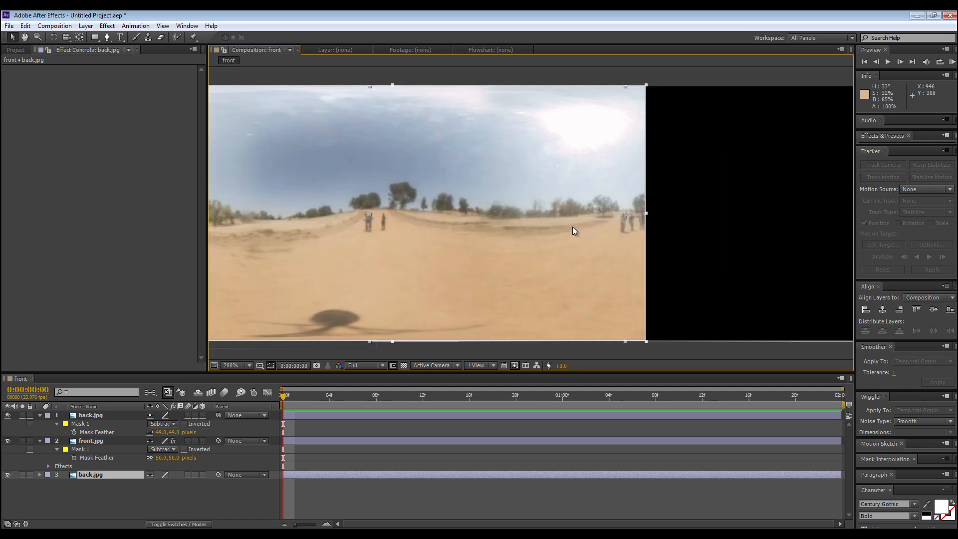
scroll(644, 196, "up", 4)
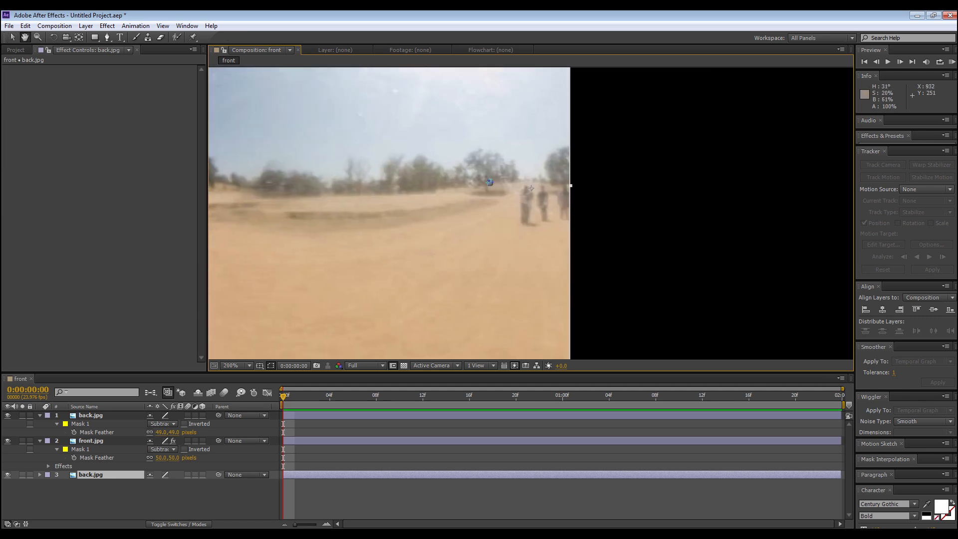
scroll(541, 199, "down", 1)
scroll(549, 170, "up", 2)
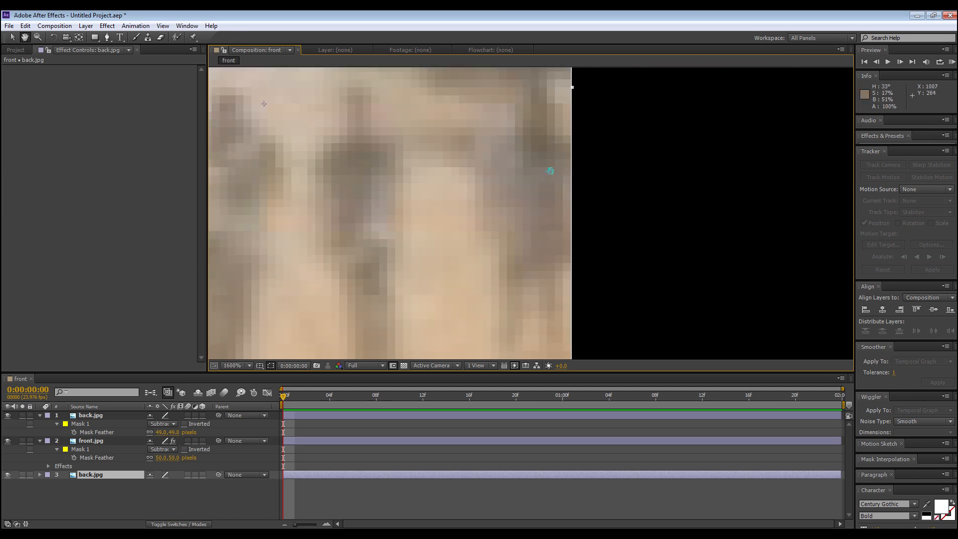
mouse_move(547, 129)
left_mouse_down()
mouse_move(538, 130)
mouse_move(571, 131)
mouse_move(555, 132)
left_mouse_up()
Crop the front composition to the new region of interest.
scroll(553, 143, "down", 5)
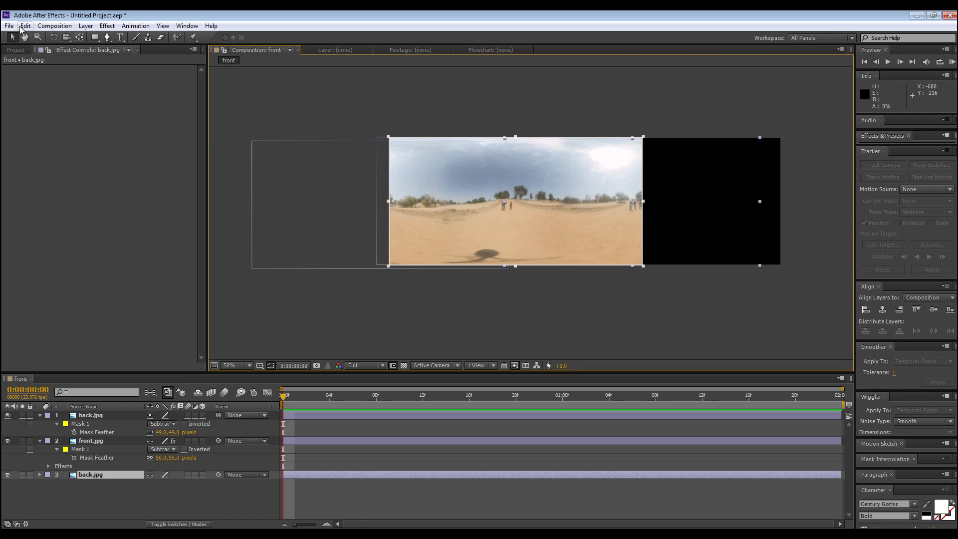
left_click(12, 29)
mouse_move(54, 25)
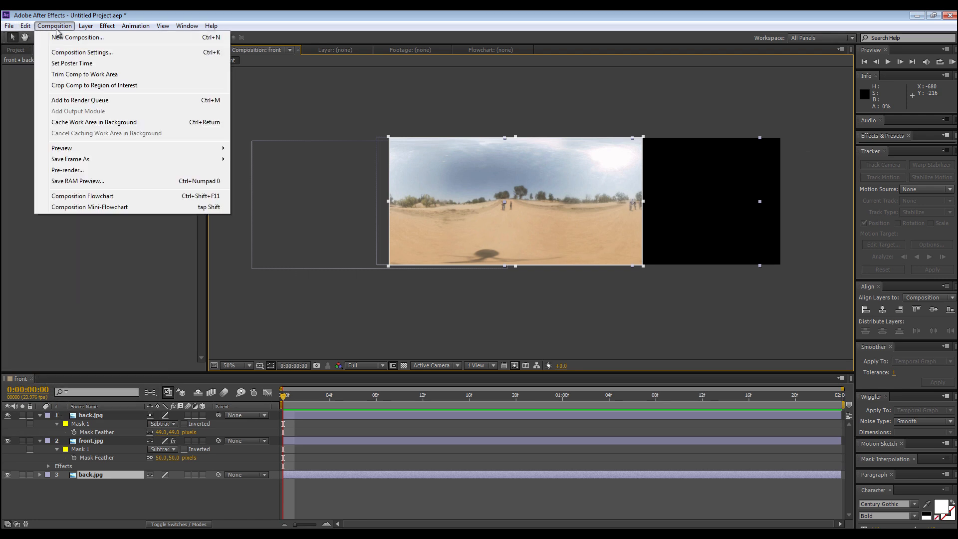
left_click(72, 86)
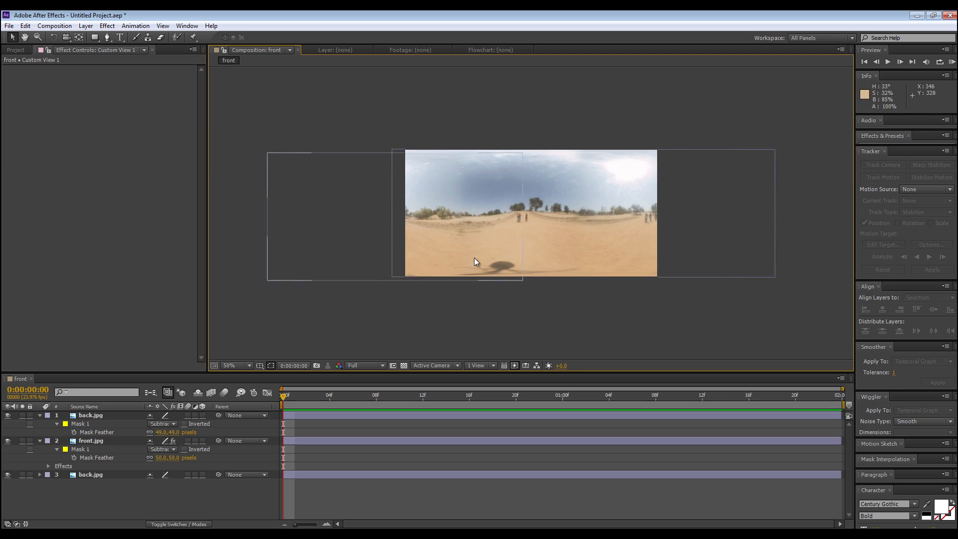
Create a new composition from the front composition so that it is nested as a layer.
left_click(7, 51)
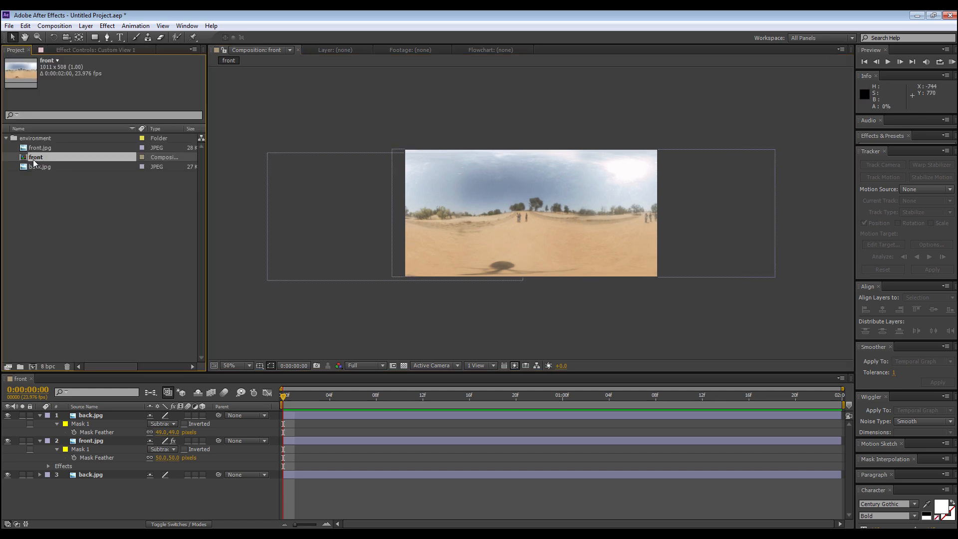
left_click_drag(28, 159, 84, 326)
left_click(19, 154)
left_click_drag(25, 158, 31, 369)
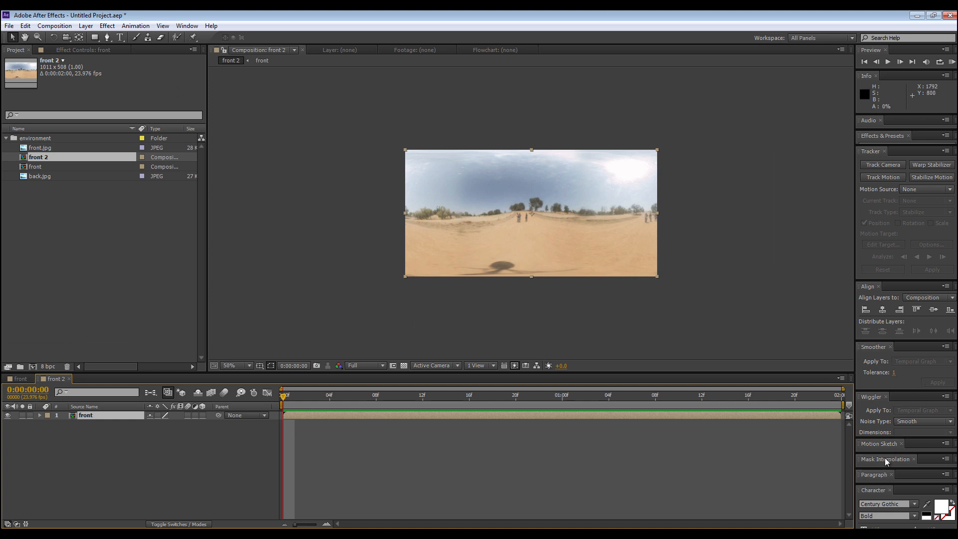
Find the CC Sphere effect and apply it to the nested front layer.
left_click(880, 136)
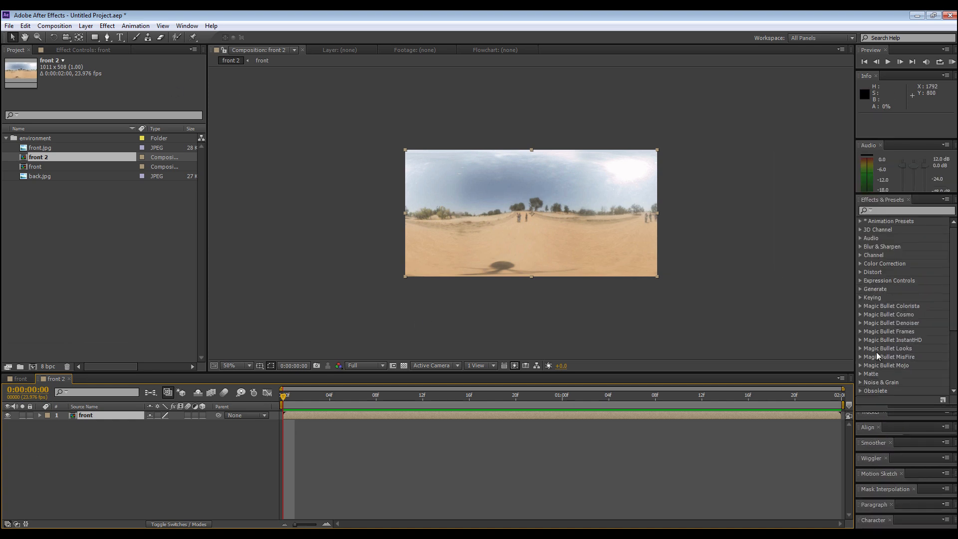
left_click(887, 212)
type("cc sp")
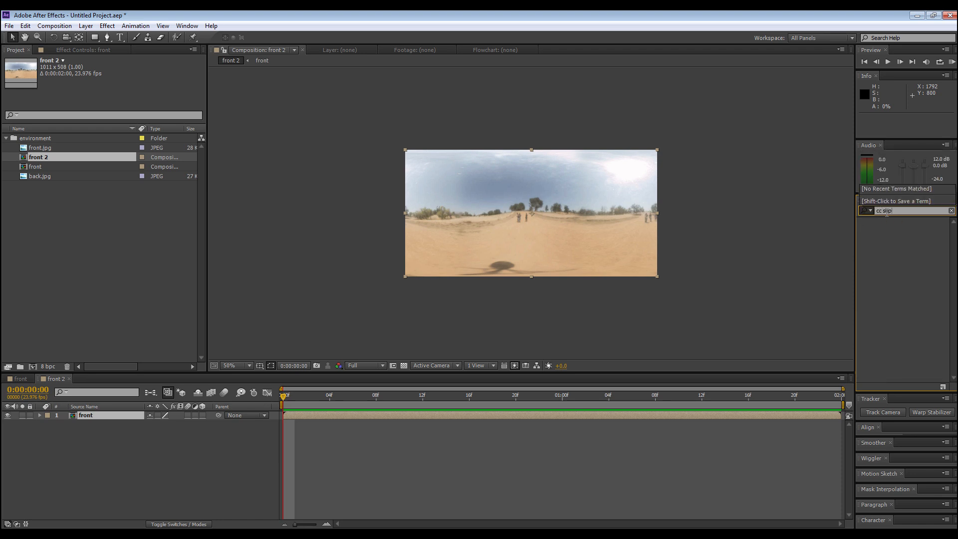
key("BackSpace")
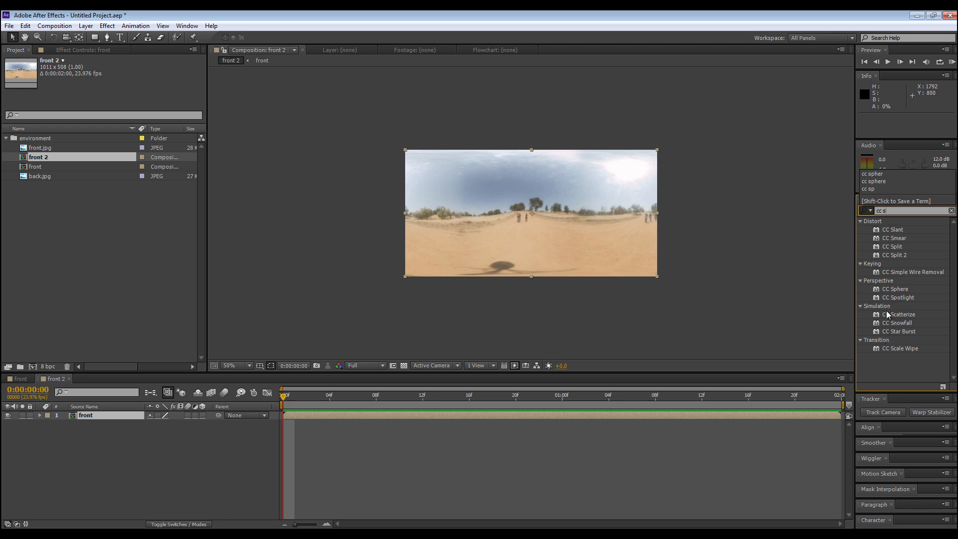
left_click_drag(893, 292, 703, 230)
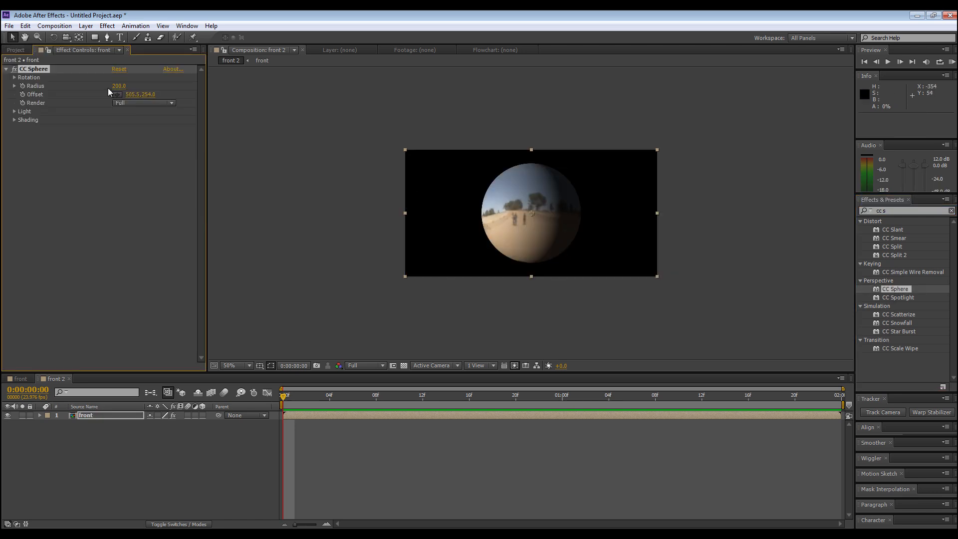
Set the CC Sphere shading to Ambient 100 and Diffuse 0 to light the whole sphere evenly.
left_click(15, 120)
left_click(14, 112)
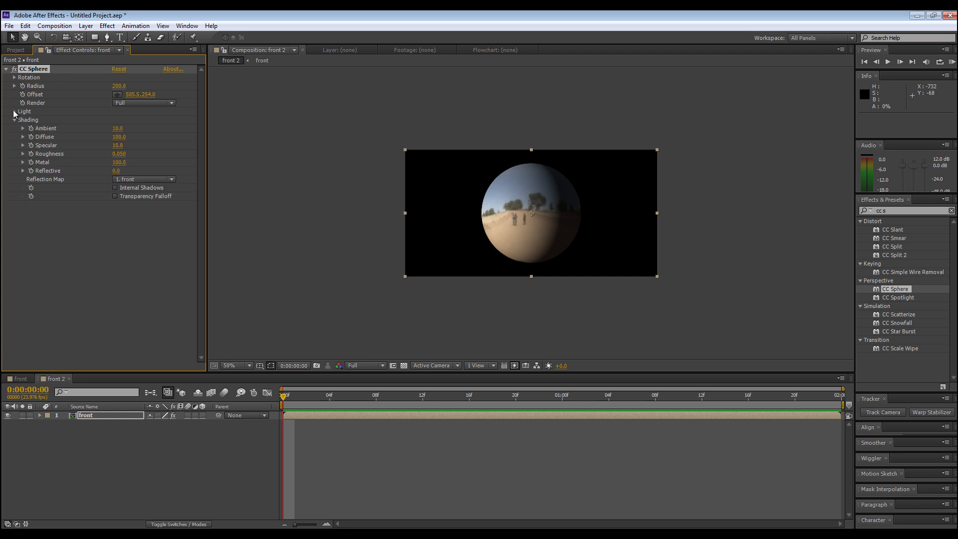
left_click(116, 183)
left_click(169, 195)
left_click(121, 191)
type("0")
left_click(138, 188)
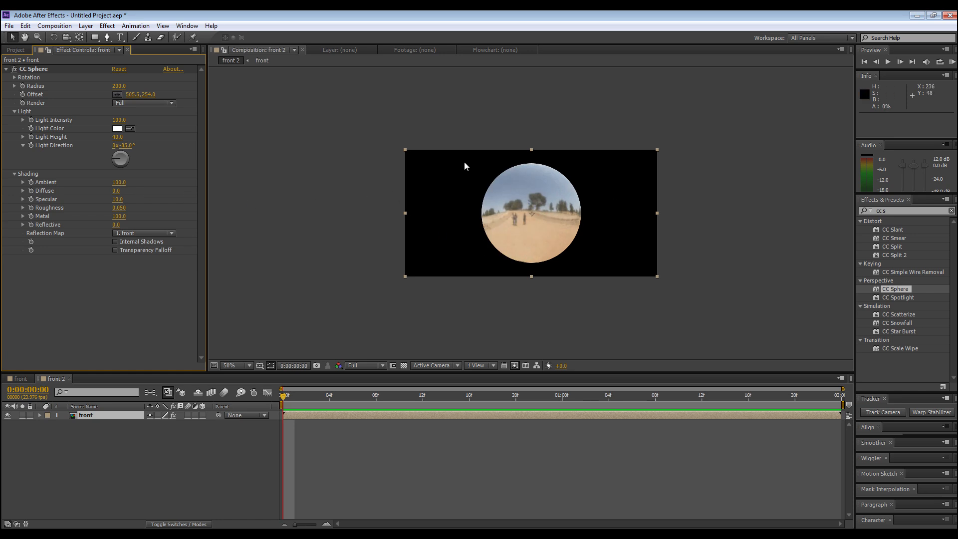
scroll(569, 208, "up", 1)
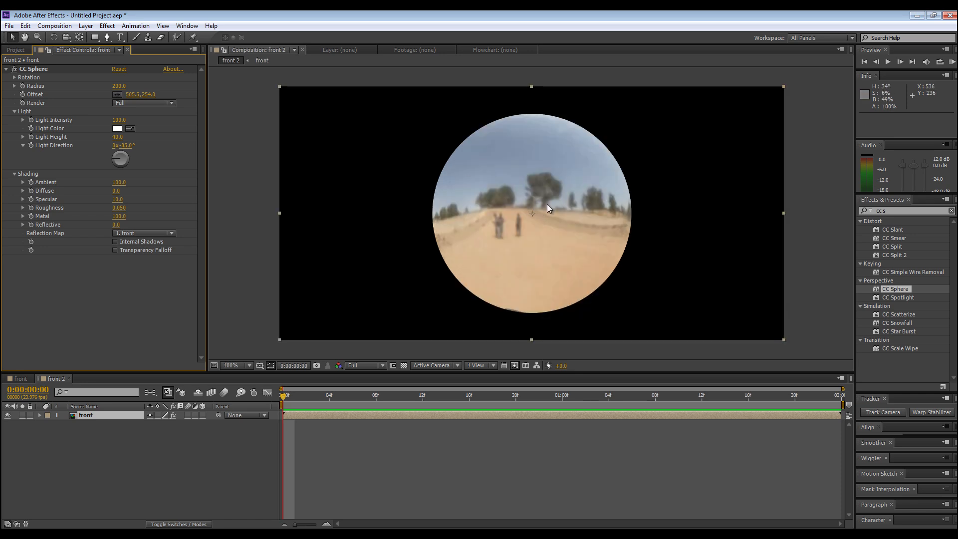
Rotate the CC Sphere about its Y axis to 1x+99° to inspect the seam, and delete the effect.
left_click(15, 78)
left_click_drag(128, 114, 385, 144)
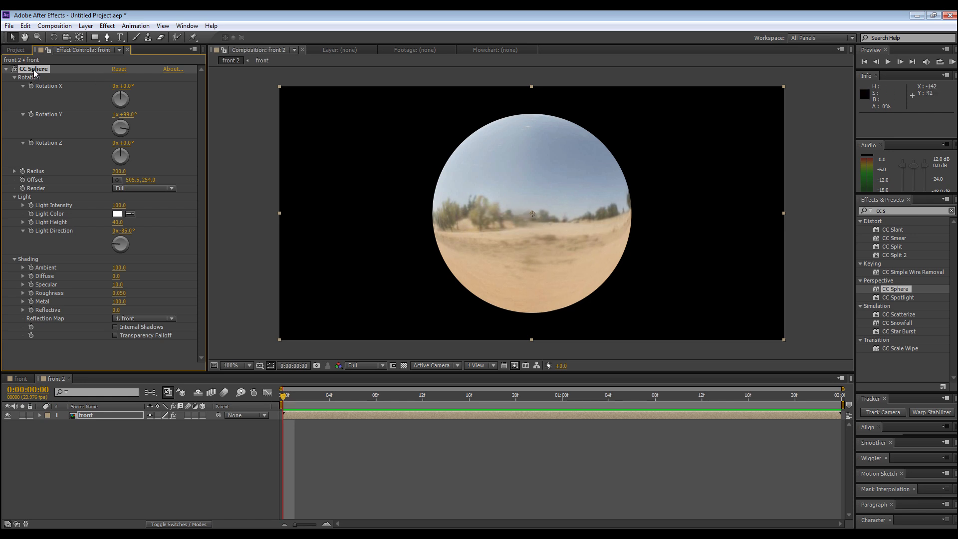
key("Delete")
Open the front layer for painting with the Clone Stamp tool, using a brush of about 28 px.
scroll(377, 105, "down", 1)
left_click_drag(427, 175, 439, 147)
scroll(439, 148, "up", 1)
left_click_drag(478, 191, 450, 219)
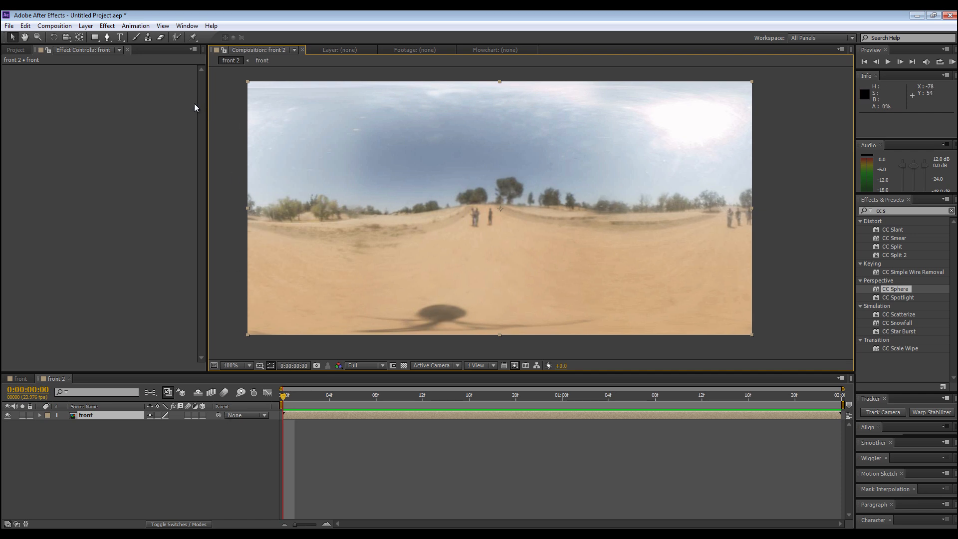
left_click(148, 38)
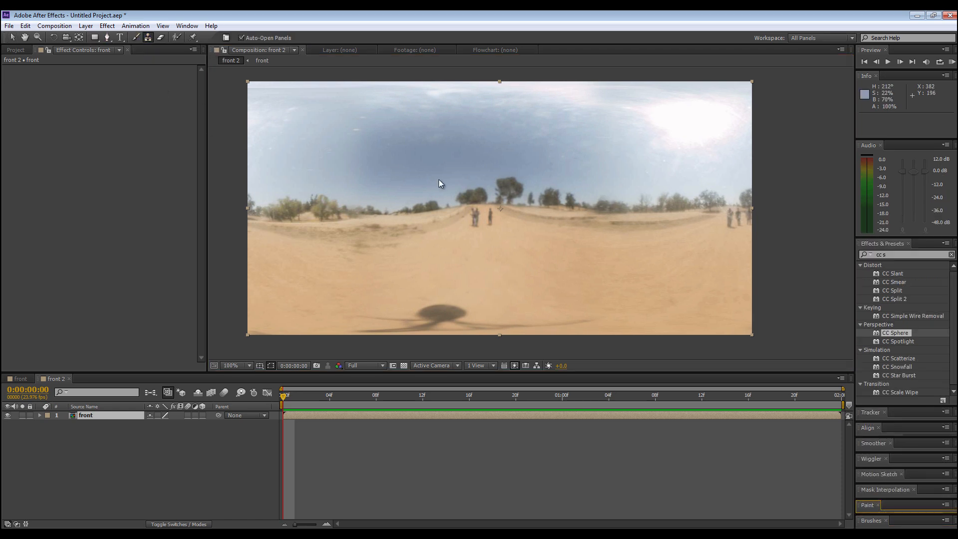
double_click(508, 212)
scroll(508, 211, "up", 5)
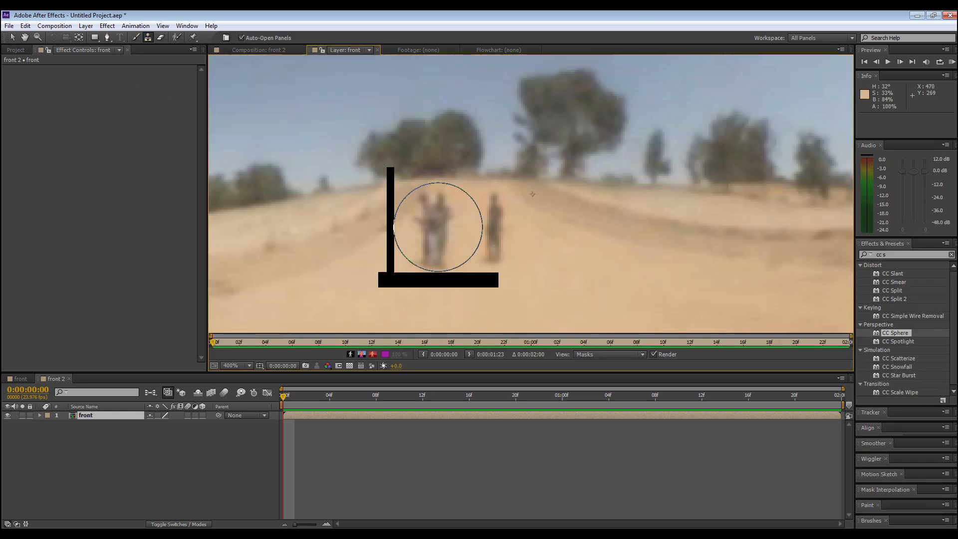
left_click_drag(487, 169, 503, 254)
left_click_drag(494, 203, 494, 224)
scroll(494, 202, "down", 1)
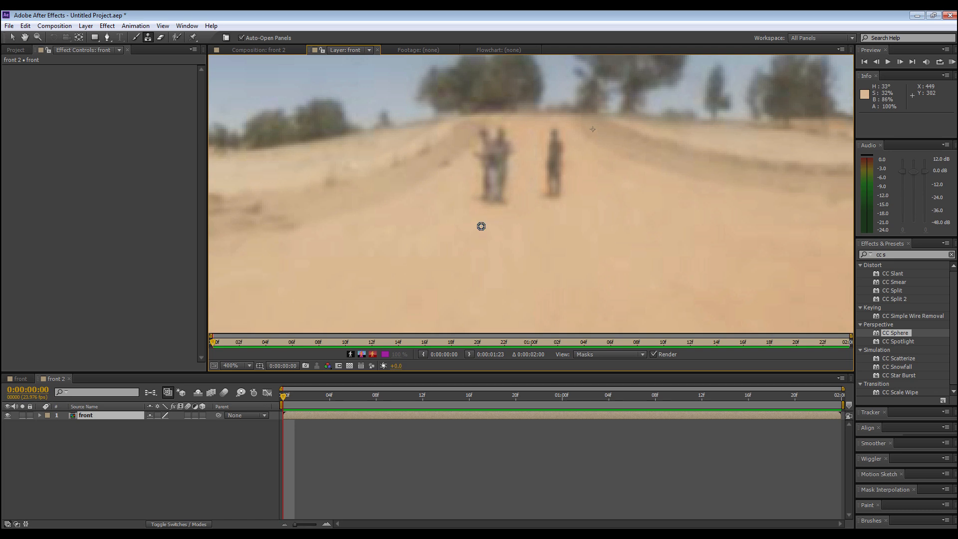
Clone nearby sand over the standing figures on the road in the middle of the image.
left_click(473, 231, "alt")
left_click_drag(485, 192, 495, 192)
left_click(476, 184, "alt")
mouse_move(490, 160)
left_mouse_down()
mouse_move(484, 171)
mouse_move(493, 167)
mouse_move(483, 145)
mouse_move(500, 153)
left_mouse_up()
left_click(472, 204, "alt")
left_click(558, 237, "alt")
left_click_drag(555, 161, 555, 156)
scroll(449, 189, "down", 1)
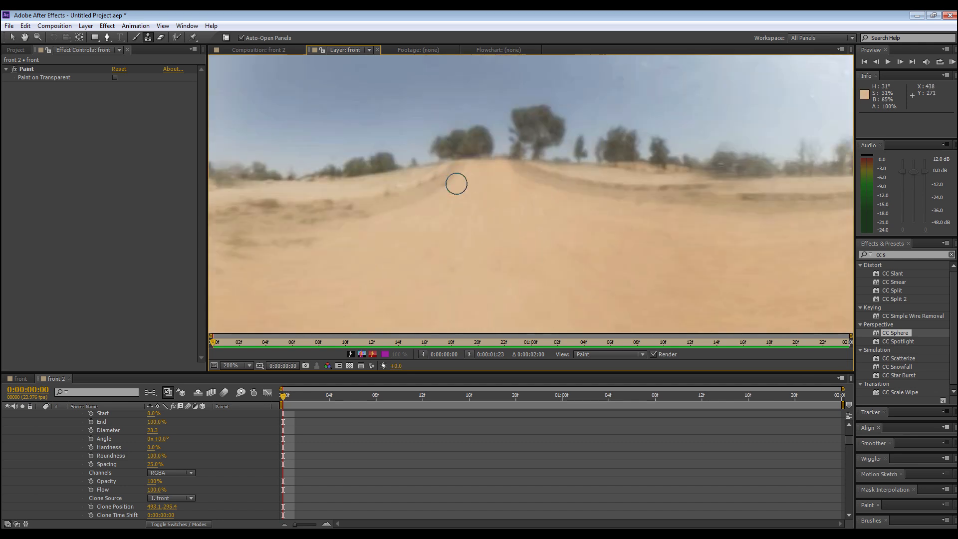
Clone nearby sand over the three figures at the image's right edge.
scroll(644, 214, "down", 1)
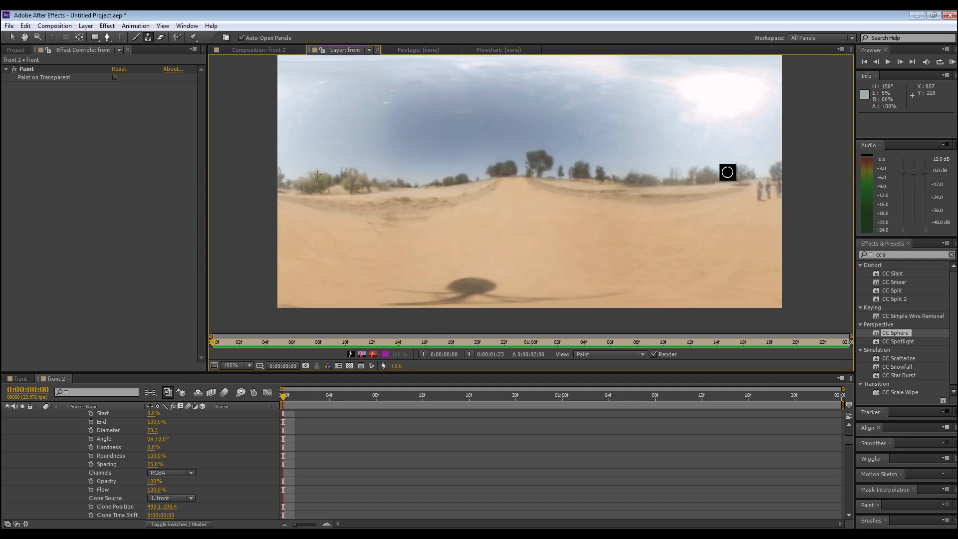
scroll(593, 210, "up", 2)
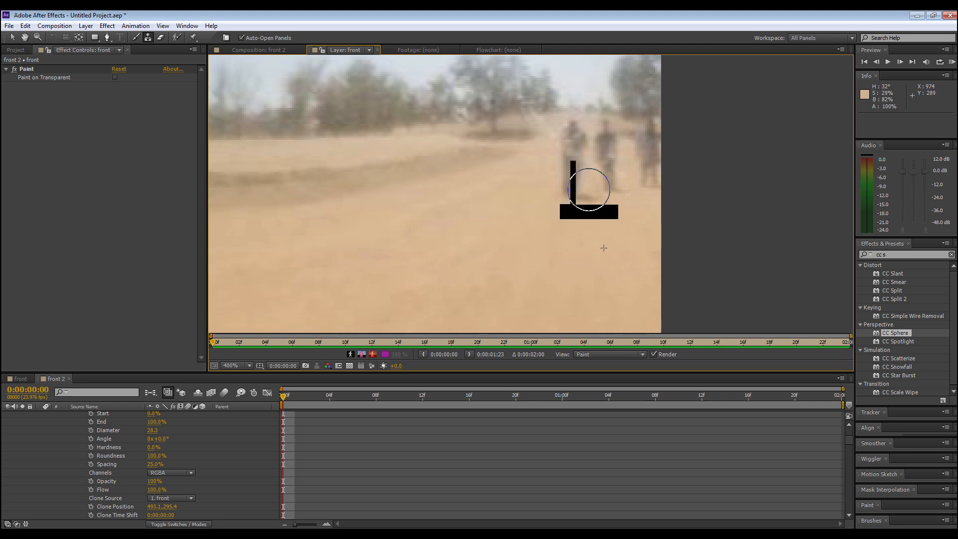
left_click(548, 236, "alt")
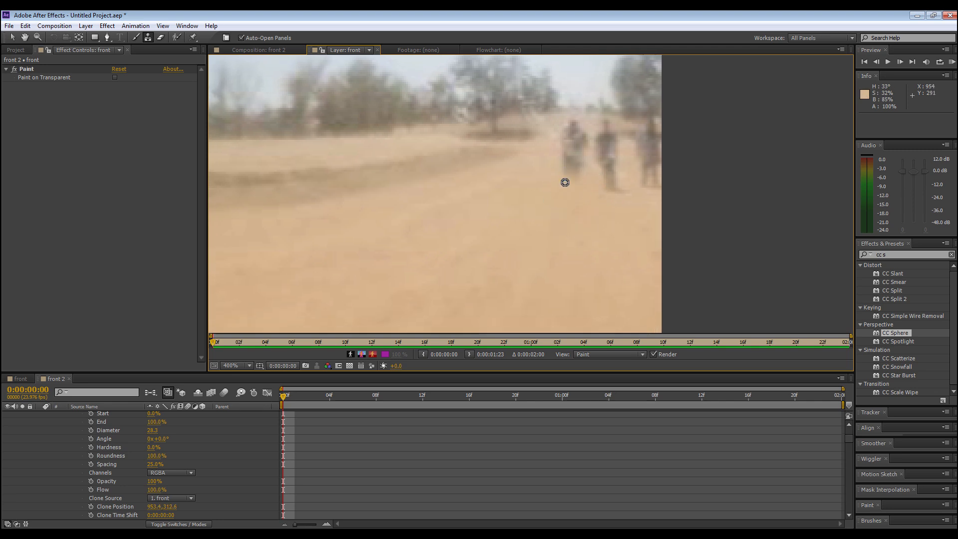
left_click(544, 181, "alt")
left_click_drag(569, 134, 578, 139)
left_click(583, 214, "alt")
left_click(603, 216, "alt")
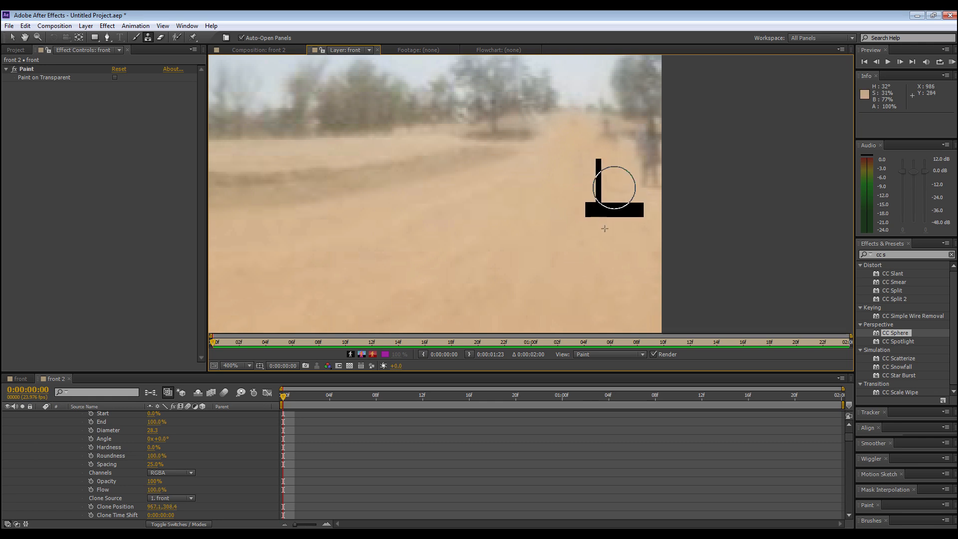
left_click(602, 196, "alt")
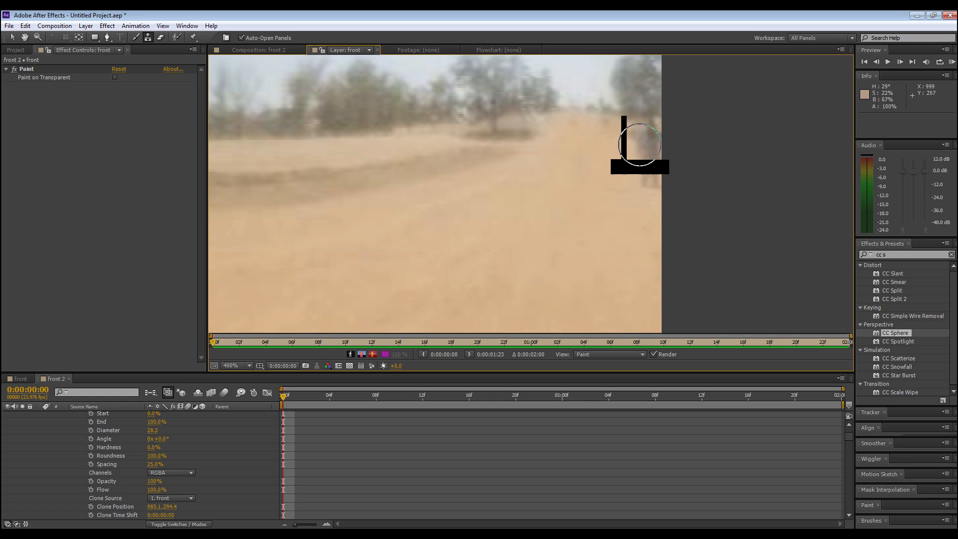
left_click_drag(639, 136, 640, 127)
left_click(609, 218, "alt")
left_click_drag(635, 171, 638, 128)
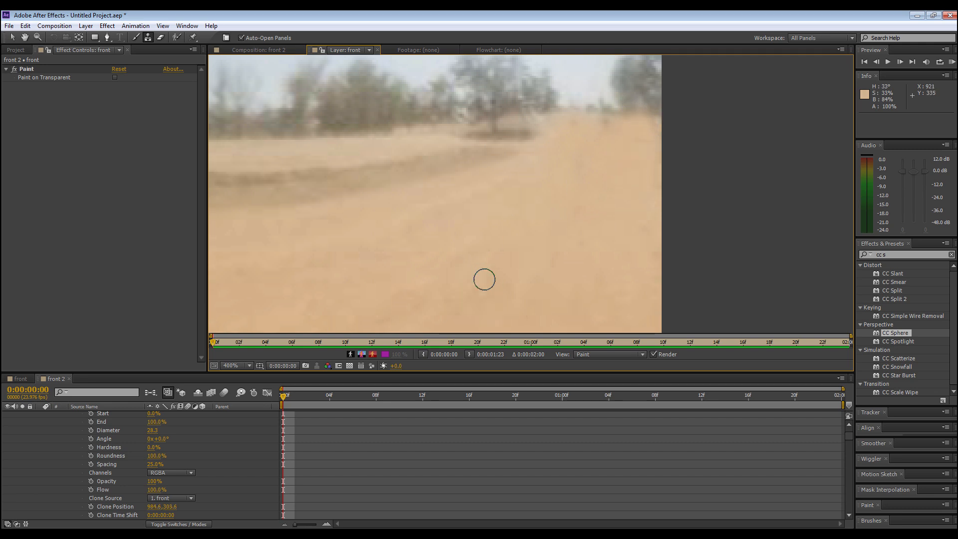
Enlarge the clone brush and paint out the round shadow and its thin streaks along the image's lower edge with clean sand.
scroll(484, 270, "down", 1)
left_click_drag(406, 234, 682, 100)
left_click_drag(340, 256, 520, 186)
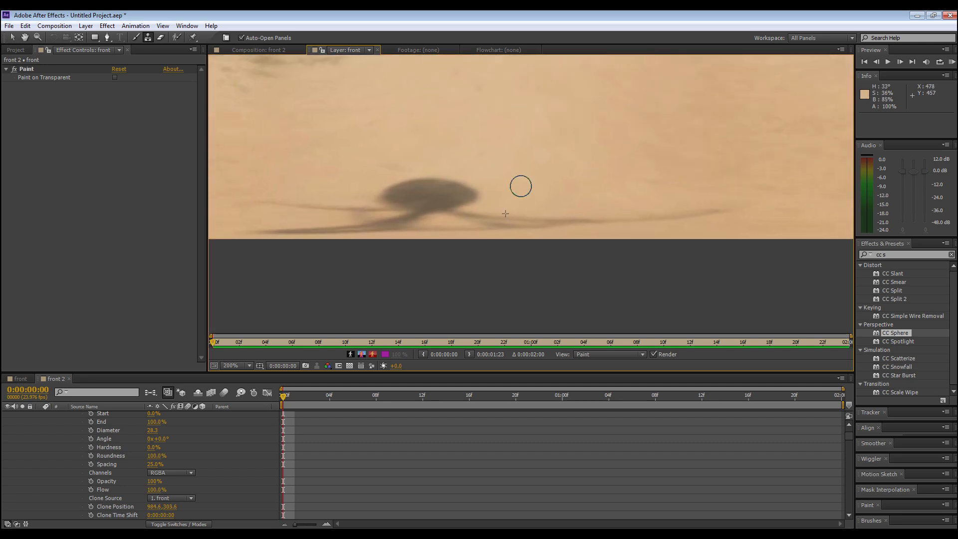
scroll(403, 159, "down", 1)
scroll(498, 180, "up", 1)
left_click_drag(439, 171, 503, 176)
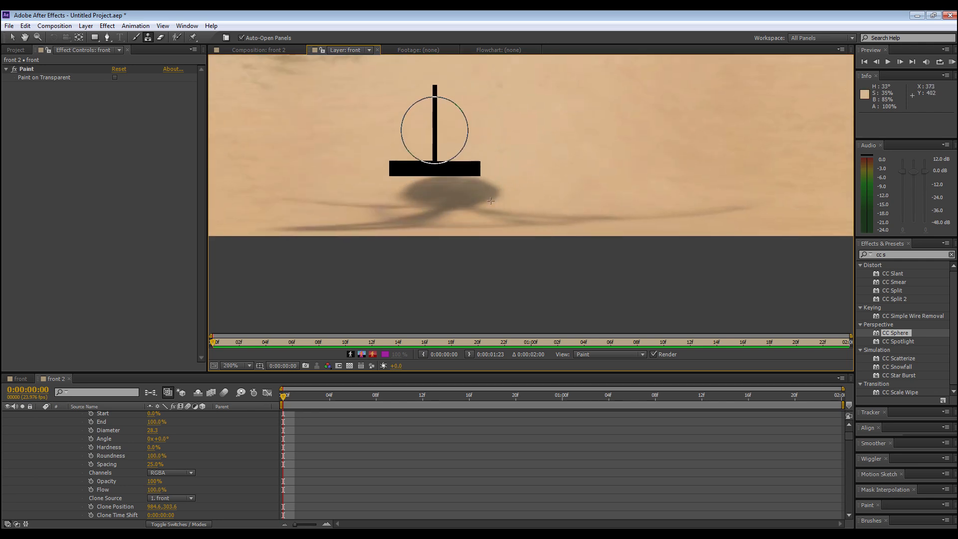
left_click(415, 124, "alt")
mouse_move(398, 186)
left_mouse_down()
mouse_move(493, 186)
mouse_move(534, 205)
mouse_move(755, 186)
left_mouse_up()
left_click(560, 151, "alt")
left_click(467, 128, "alt")
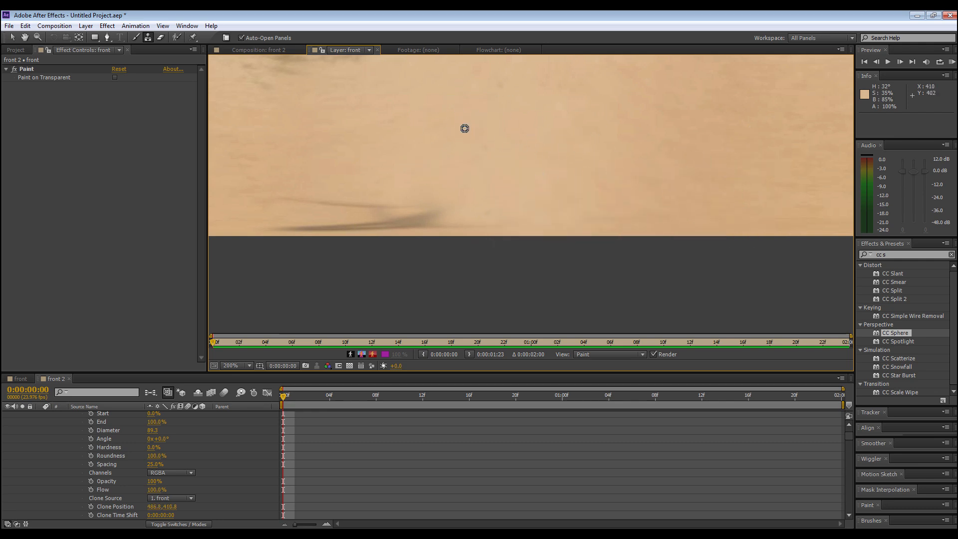
mouse_move(297, 194)
left_mouse_down()
mouse_move(306, 188)
mouse_move(304, 208)
mouse_move(457, 207)
mouse_move(523, 197)
left_mouse_up()
Review the whole cleaned image, return to the front 2 composition and collapse the front layer's properties.
scroll(557, 176, "down", 2)
left_click_drag(570, 117, 557, 157)
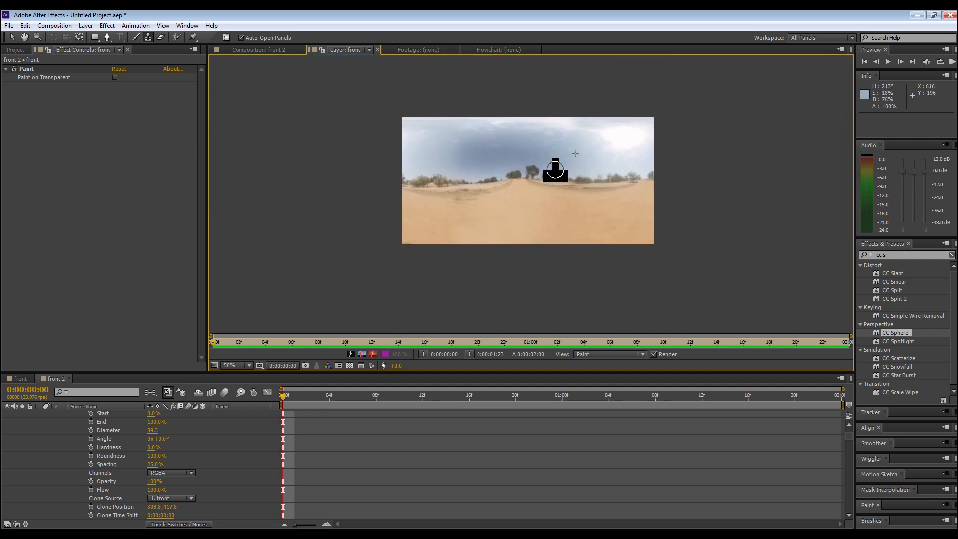
scroll(554, 178, "up", 1)
left_click_drag(530, 187, 516, 212)
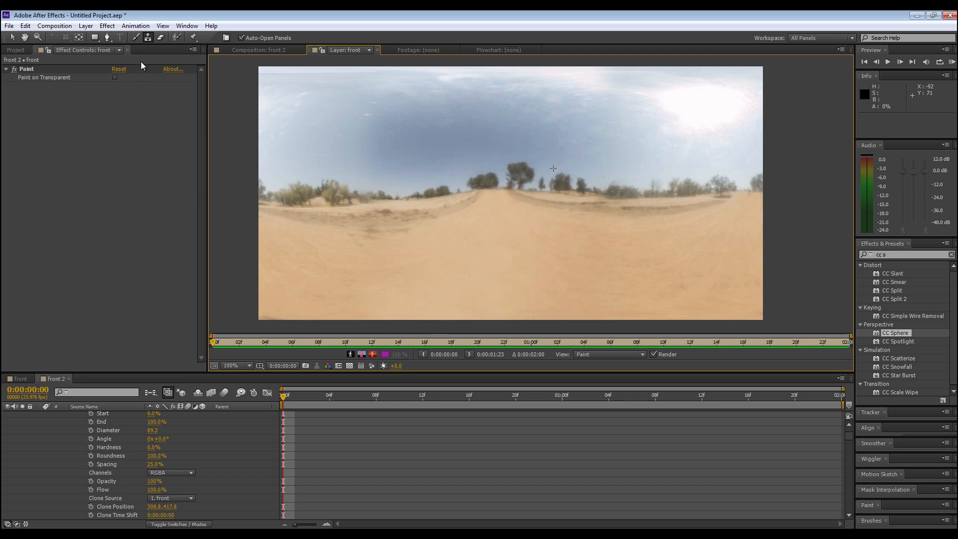
left_click(55, 26)
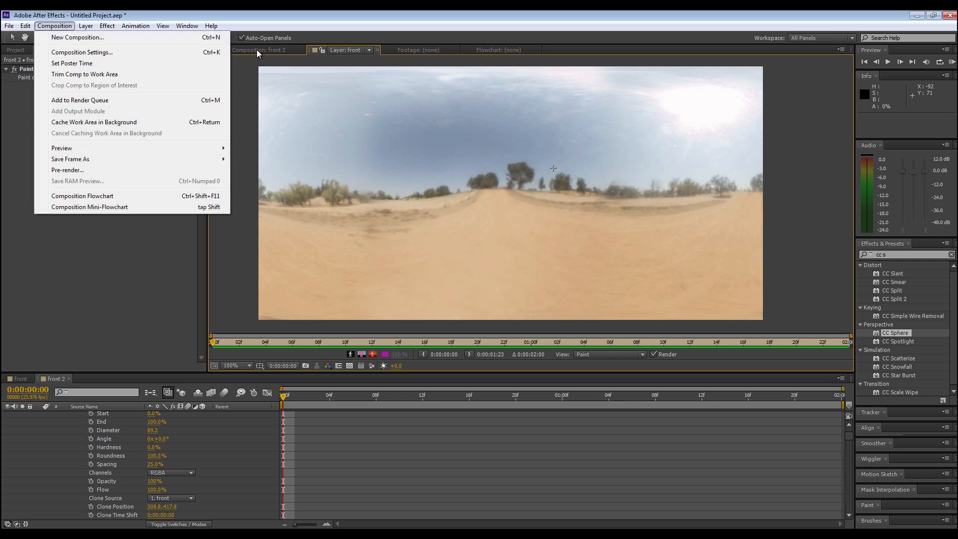
left_click(258, 51)
scroll(95, 442, "up", 3)
left_click(40, 416)
left_click(96, 462)
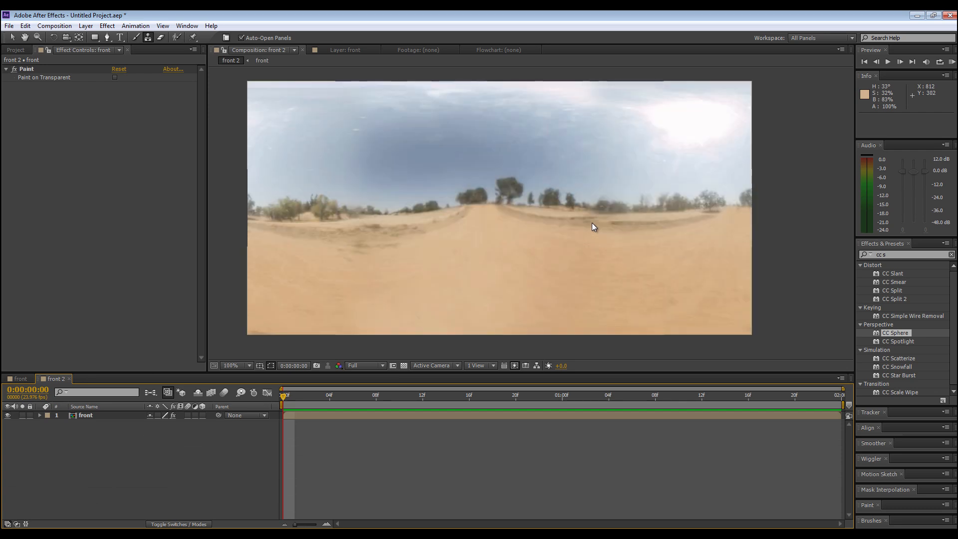
Queue the current frame of front 2 for saving as a file, with the output format set to JPEG Sequence.
left_click(63, 29)
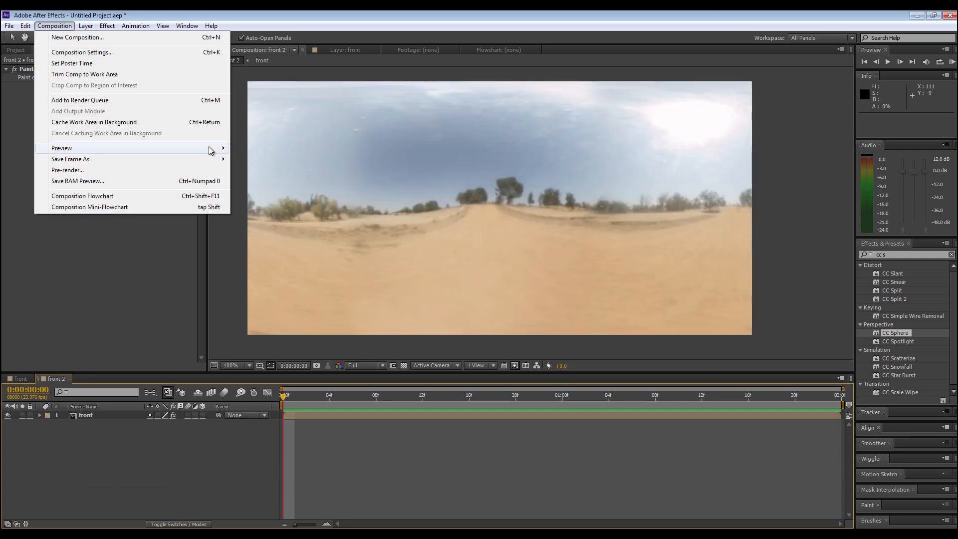
mouse_move(217, 159)
left_click(249, 158)
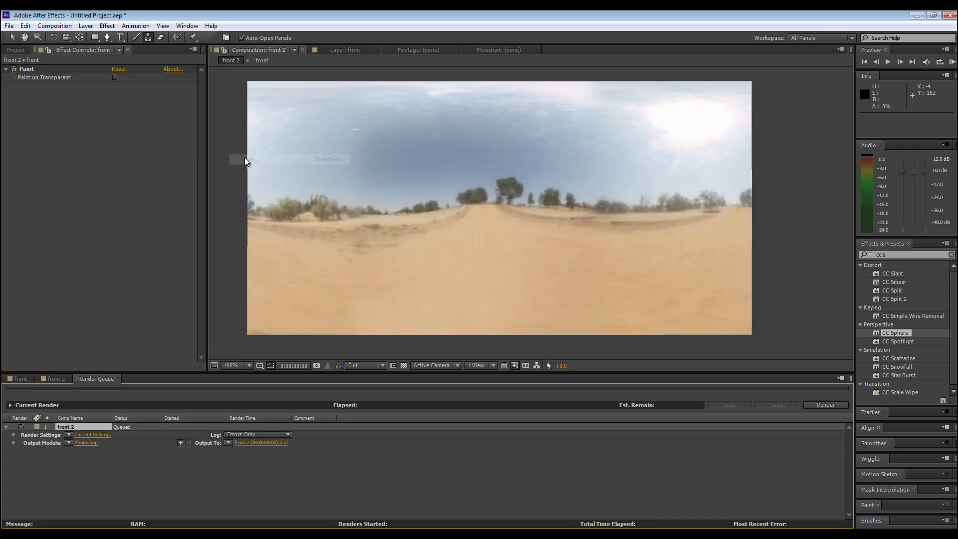
left_click(86, 443)
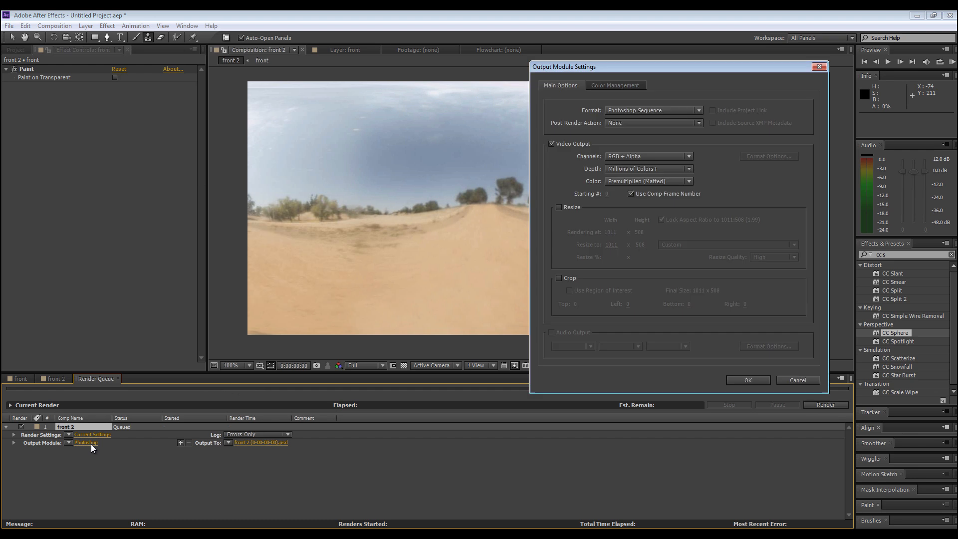
left_click(631, 111)
left_click(638, 210)
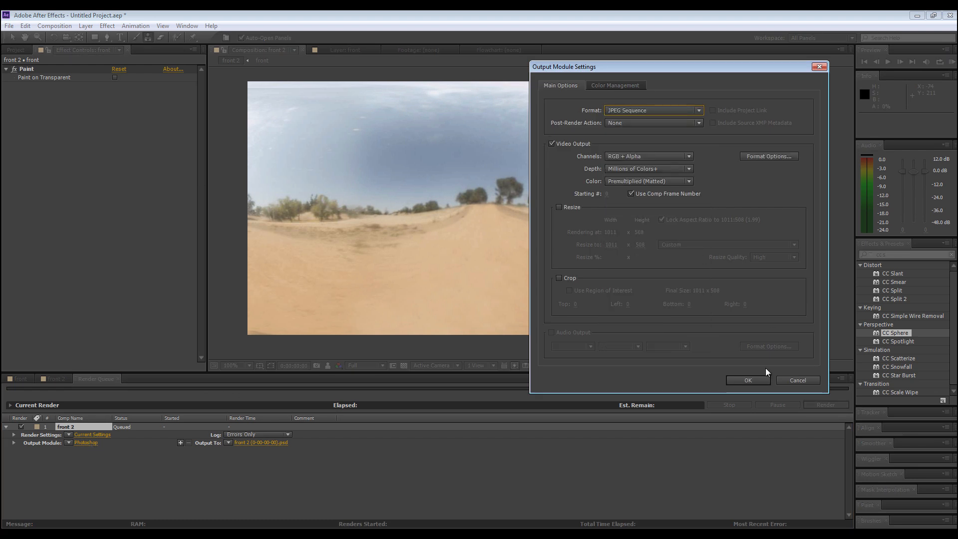
left_click(748, 380)
Set the output file to environment.jpg in the Environment folder inside Pictures.
left_click(260, 443)
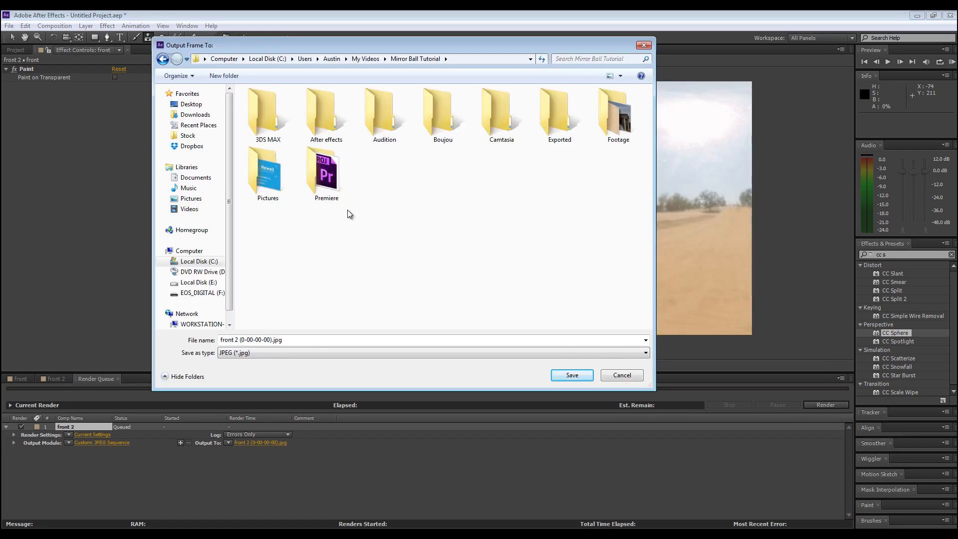
double_click(260, 179)
double_click(277, 141)
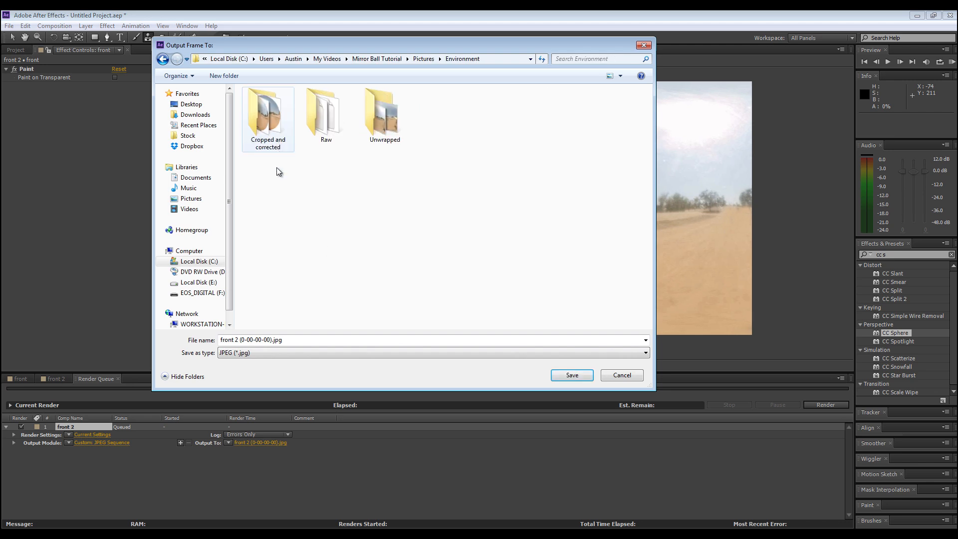
left_click(338, 337)
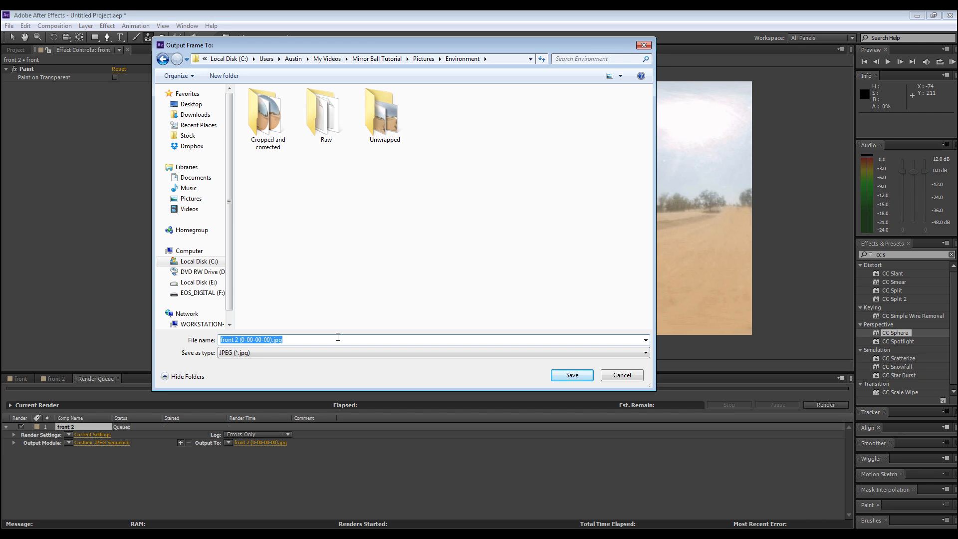
type("env")
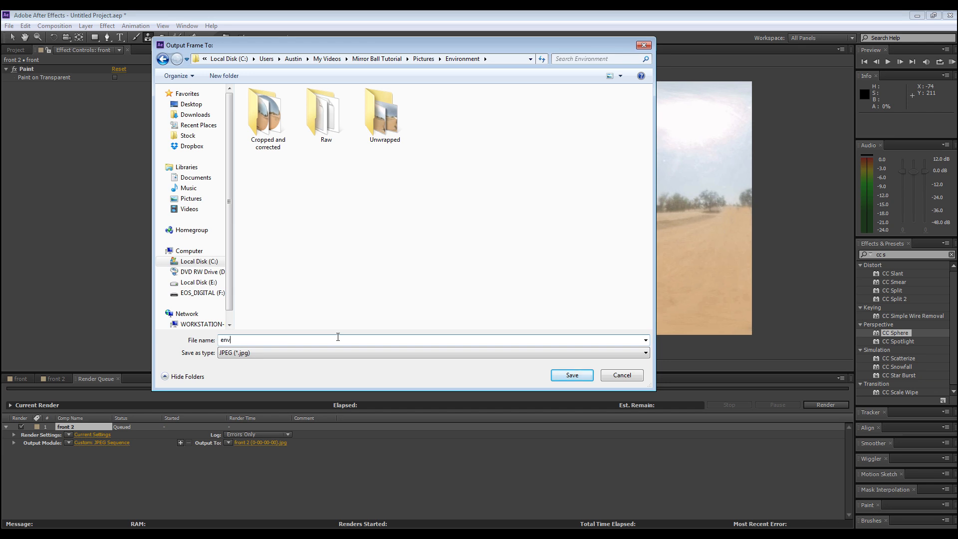
key("Return")
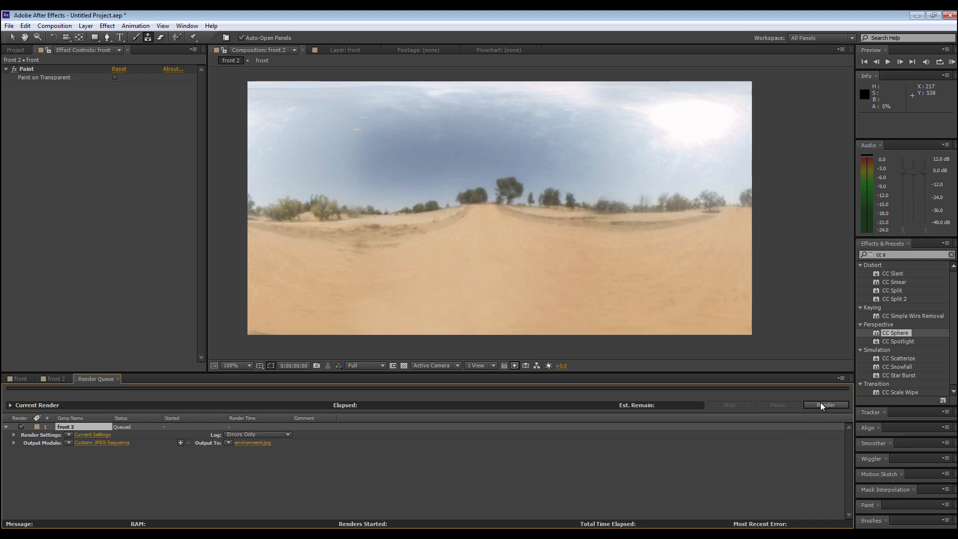